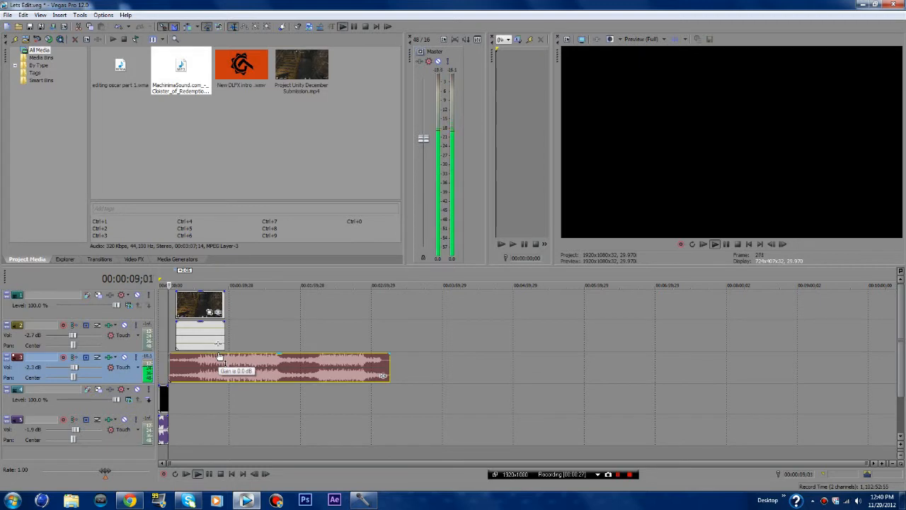
- Switch to Sound Recorder, cancel saving the audio file and resume the voice recording
{"action": "left_click", "coordinate": [365, 501]}
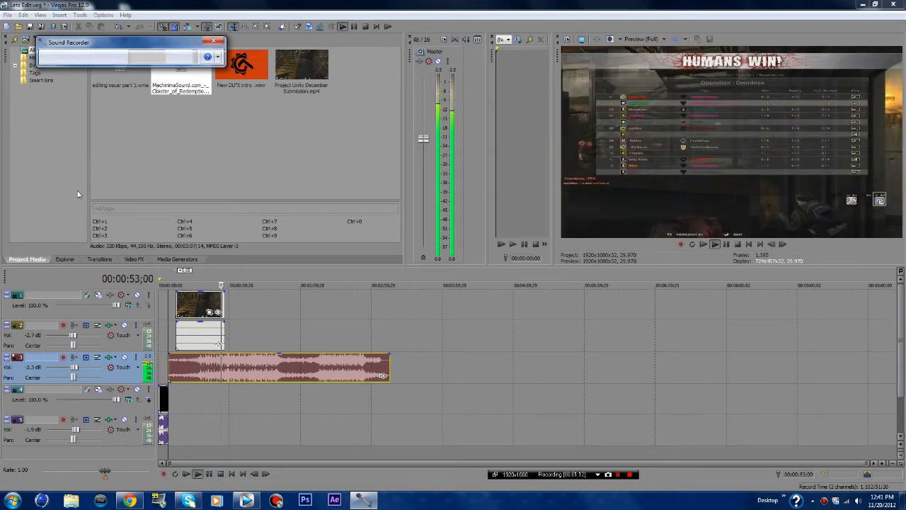
{"action": "left_click", "coordinate": [462, 287]}
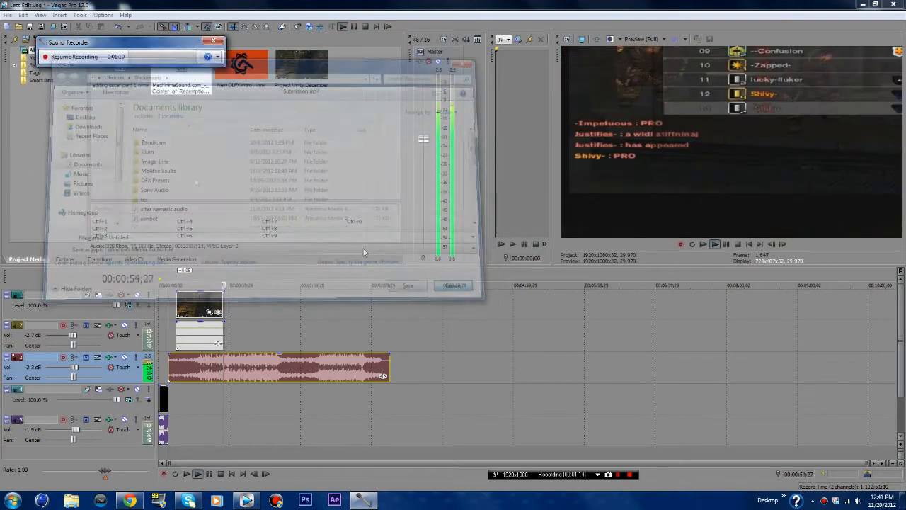
{"action": "left_click", "coordinate": [62, 56]}
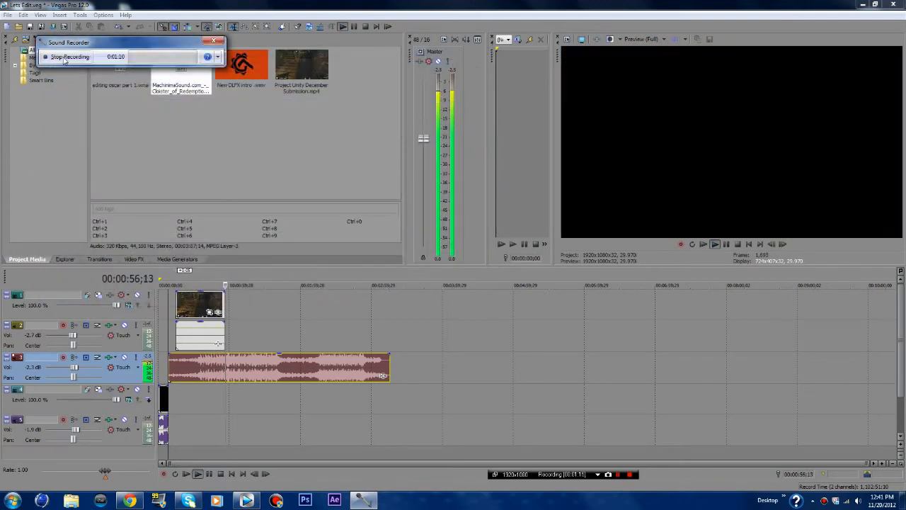
- Stop the timeline playback near the end of the gameplay clip and check the running recording in Sound Recorder
{"action": "left_click", "coordinate": [226, 305]}
{"action": "key", "text": "Return"}
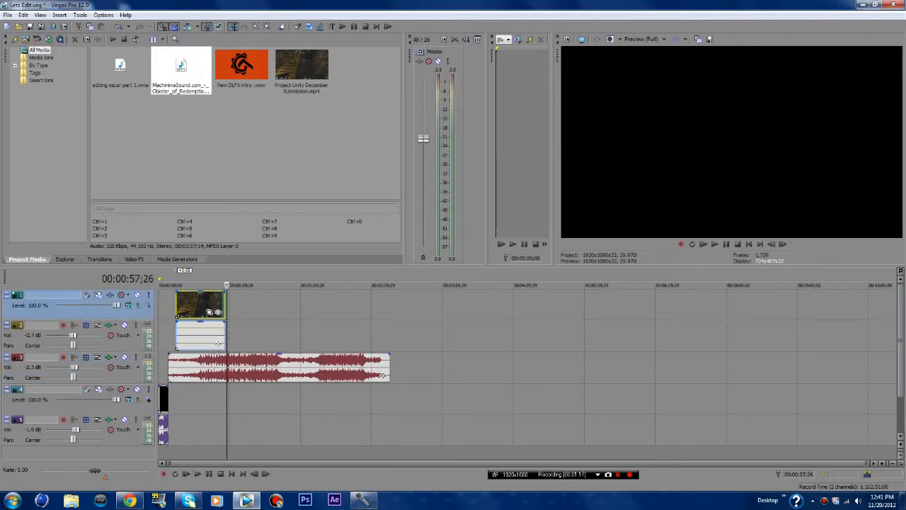
{"action": "left_click", "coordinate": [374, 502]}
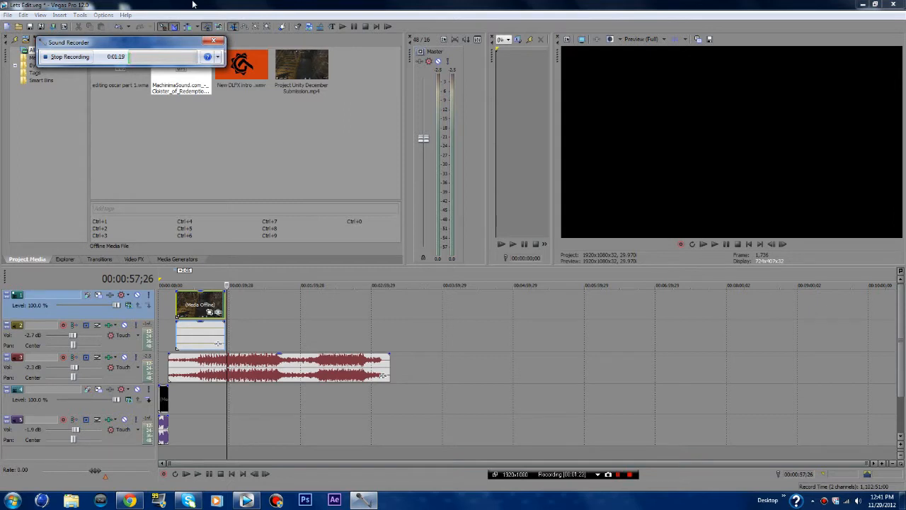
- Examine the gameplay clip at its start and between about 29 and 36 seconds against the point where the music picks up
{"action": "left_click", "coordinate": [178, 304]}
{"action": "left_click", "coordinate": [177, 299]}
{"action": "scroll", "coordinate": [204, 324], "scroll_direction": "up", "scroll_amount": 1}
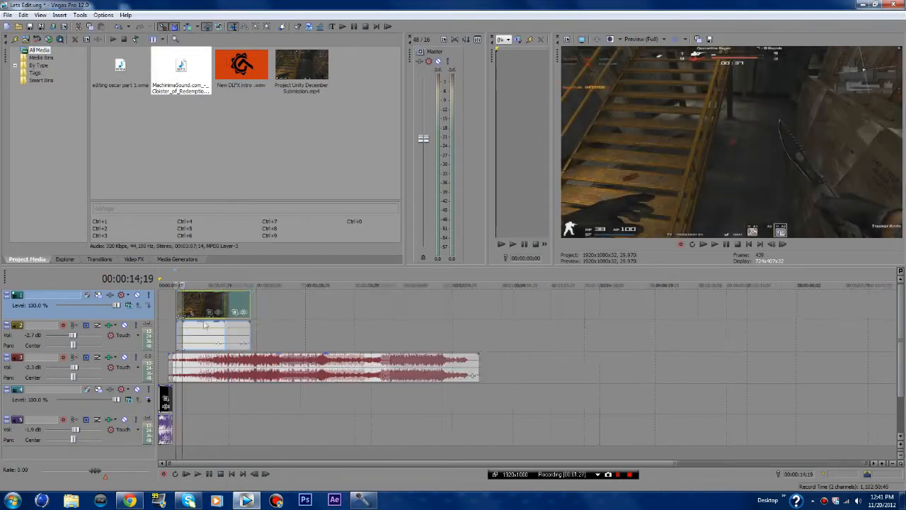
{"action": "scroll", "coordinate": [206, 325], "scroll_direction": "up", "scroll_amount": 3}
{"action": "left_click", "coordinate": [316, 347]}
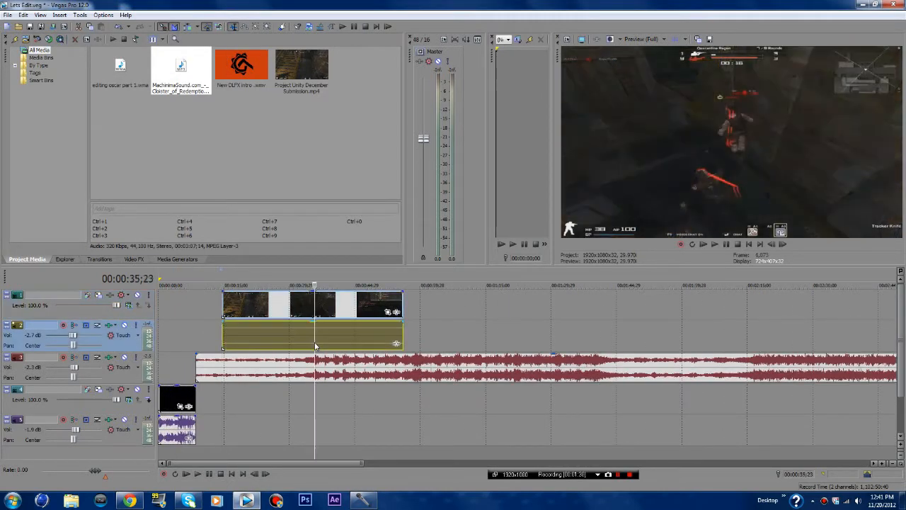
{"action": "left_click", "coordinate": [292, 343]}
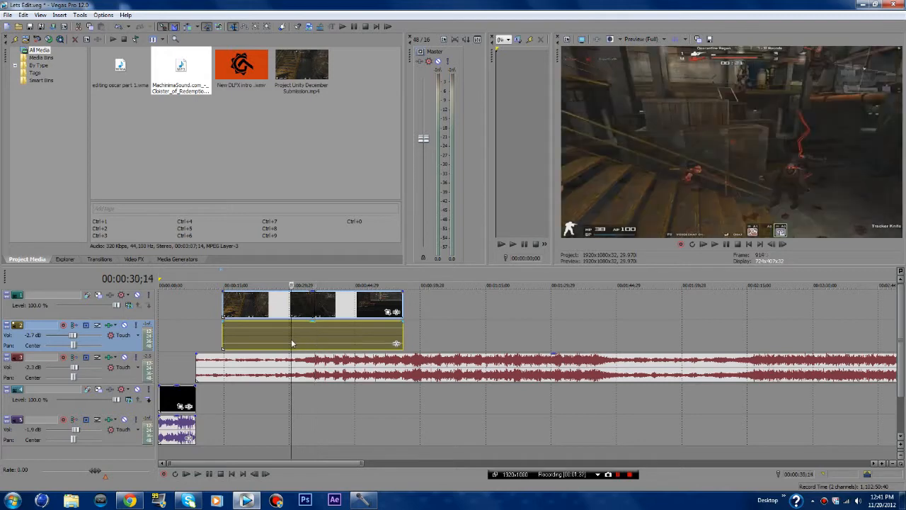
{"action": "scroll", "coordinate": [291, 344], "scroll_direction": "down", "scroll_amount": 3}
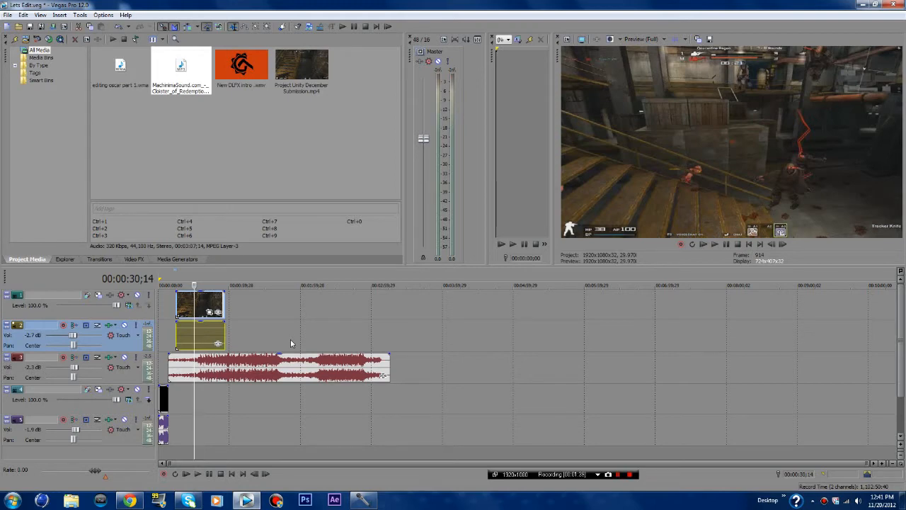
{"action": "scroll", "coordinate": [291, 339], "scroll_direction": "up", "scroll_amount": 4}
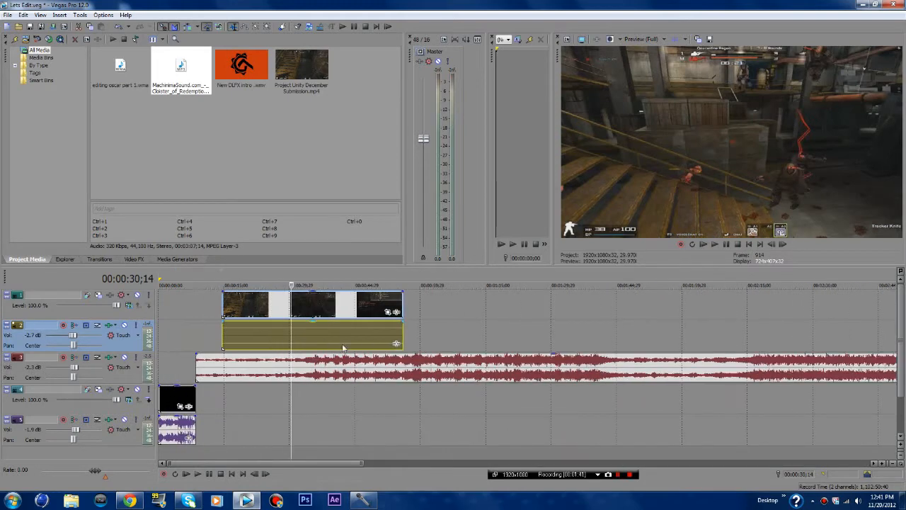
{"action": "left_click", "coordinate": [302, 347]}
{"action": "left_click", "coordinate": [318, 346]}
{"action": "left_click", "coordinate": [285, 345]}
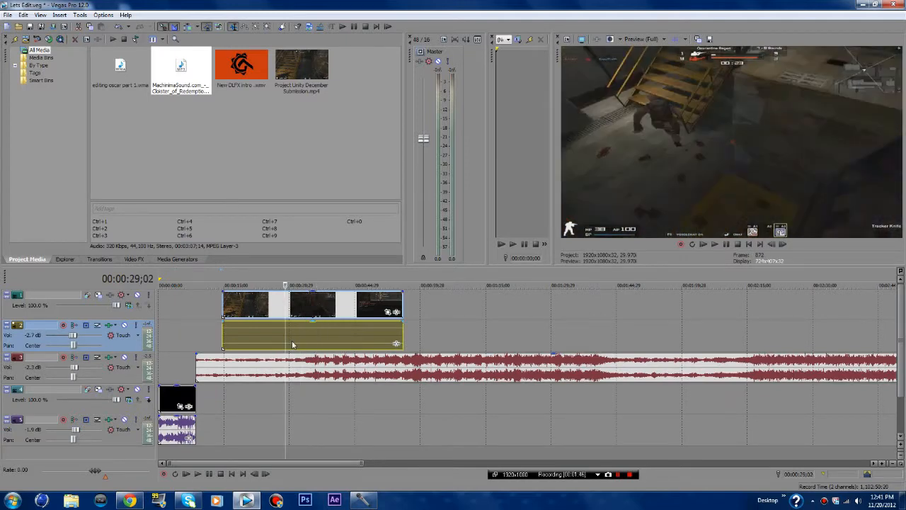
{"action": "scroll", "coordinate": [292, 344], "scroll_direction": "down", "scroll_amount": 4}
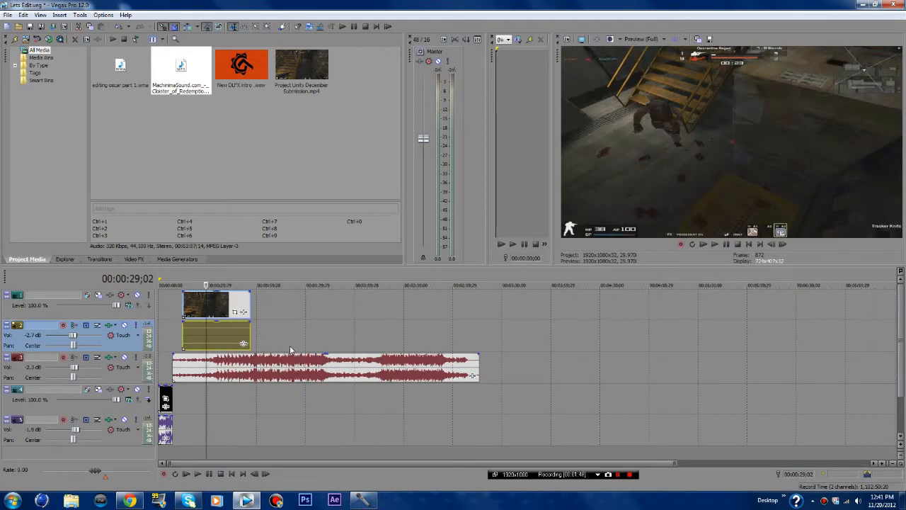
{"action": "scroll", "coordinate": [290, 349], "scroll_direction": "up", "scroll_amount": 6}
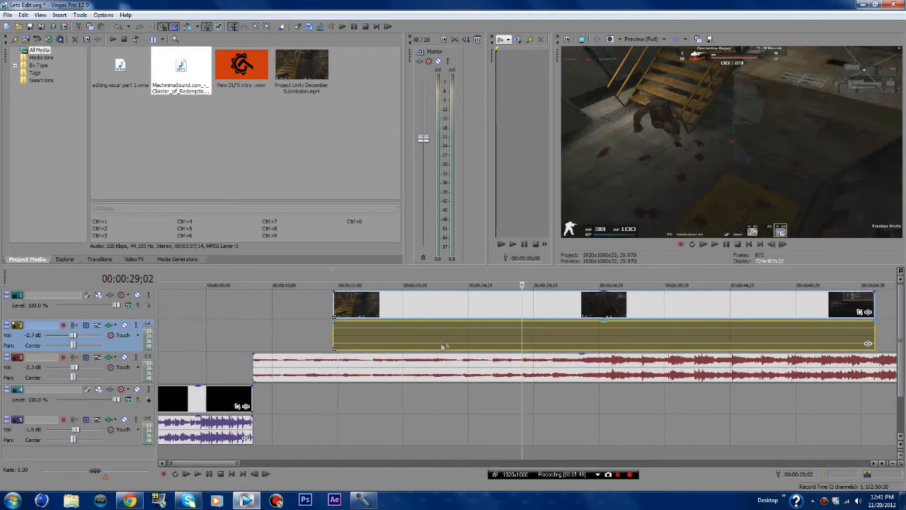
{"action": "scroll", "coordinate": [444, 347], "scroll_direction": "down", "scroll_amount": 6}
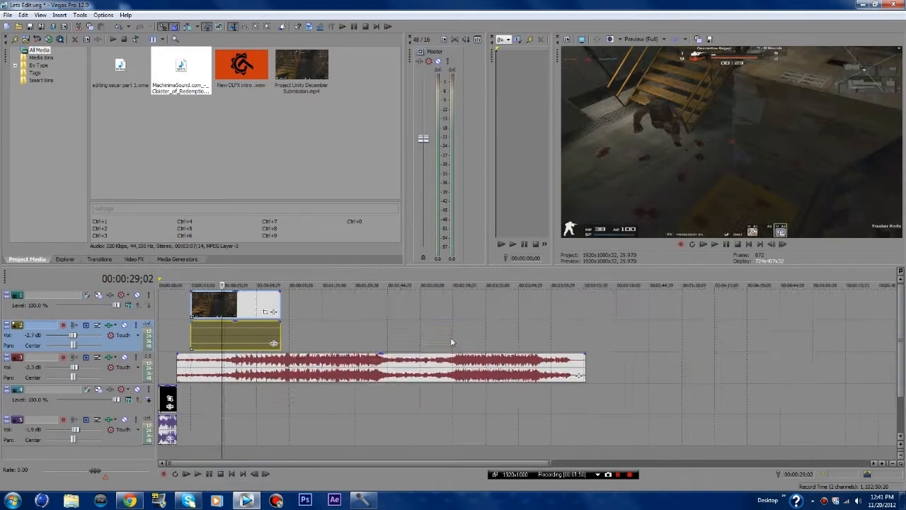
- Play up to the point where the music picks up and place a timeline marker at 00:00:35;29
{"action": "left_click", "coordinate": [216, 345]}
{"action": "scroll", "coordinate": [300, 362], "scroll_direction": "up", "scroll_amount": 3}
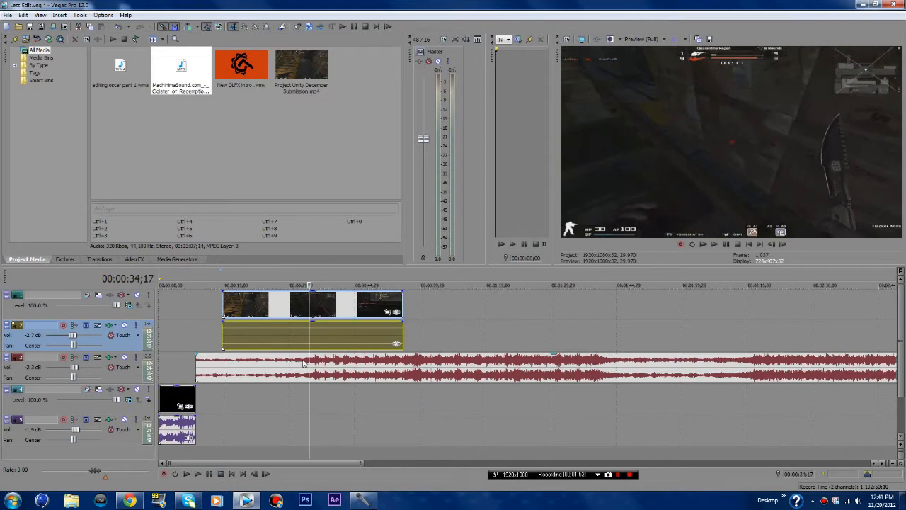
{"action": "key", "text": "space"}
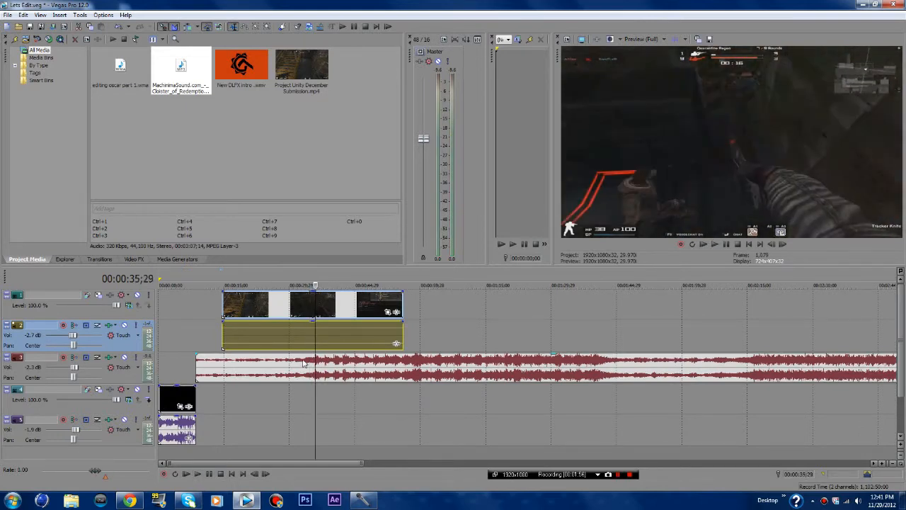
{"action": "scroll", "coordinate": [335, 369], "scroll_direction": "up", "scroll_amount": 3}
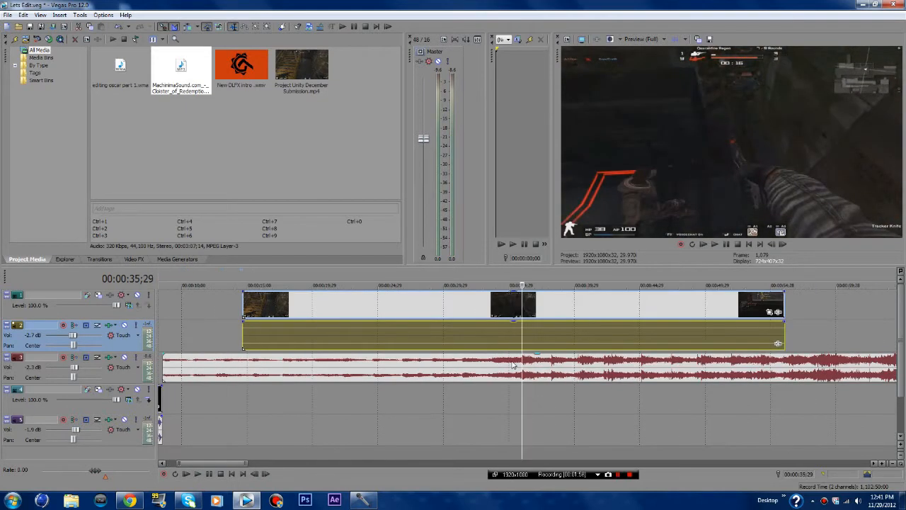
{"action": "key", "text": "m"}
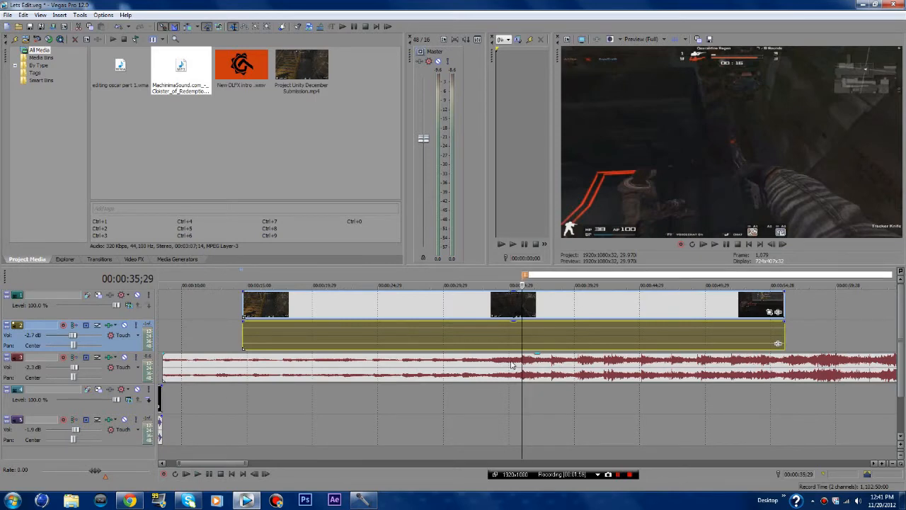
{"action": "key", "text": "Return"}
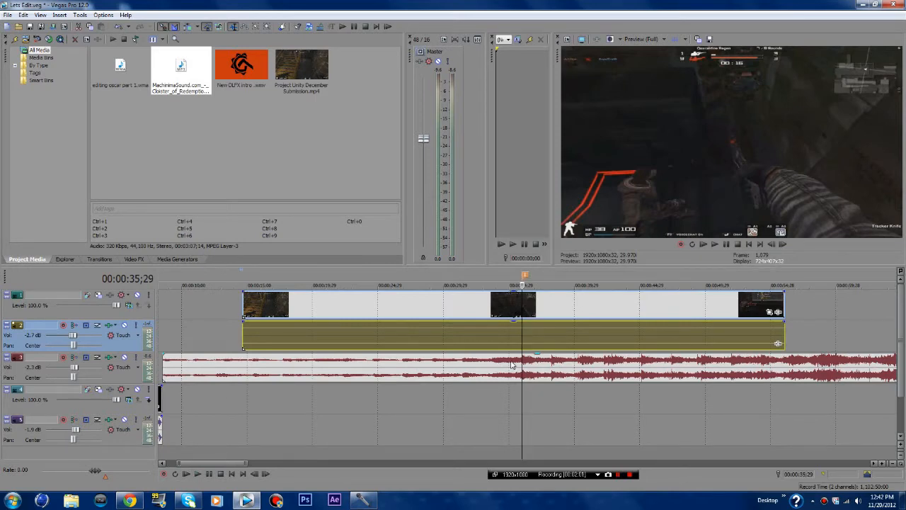
- Play on to the next beat of the music and place a second timeline marker at about 00:00:38;05
{"action": "key", "text": "space"}
{"action": "scroll", "coordinate": [517, 363], "scroll_direction": "down", "scroll_amount": 2}
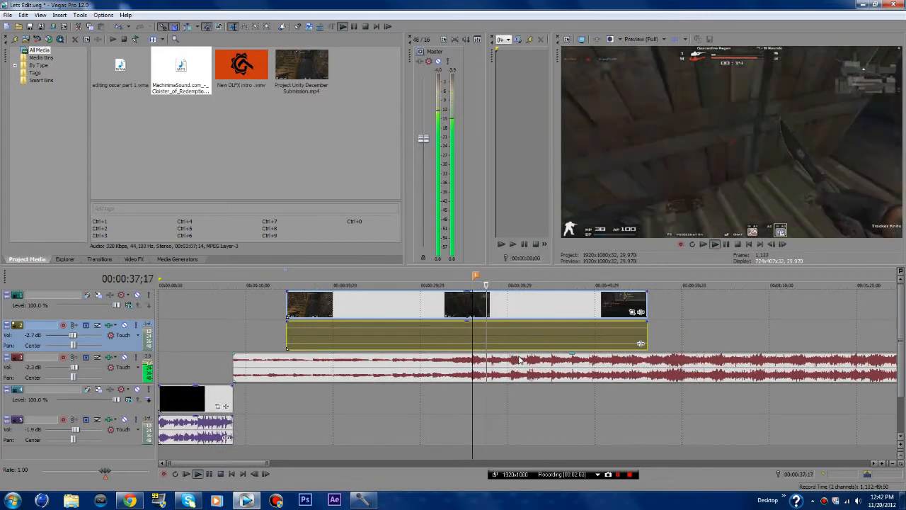
{"action": "key", "text": "space"}
{"action": "key", "text": "m"}
{"action": "key", "text": "Return"}
{"action": "key", "text": "space"}
{"action": "key", "text": "space"}
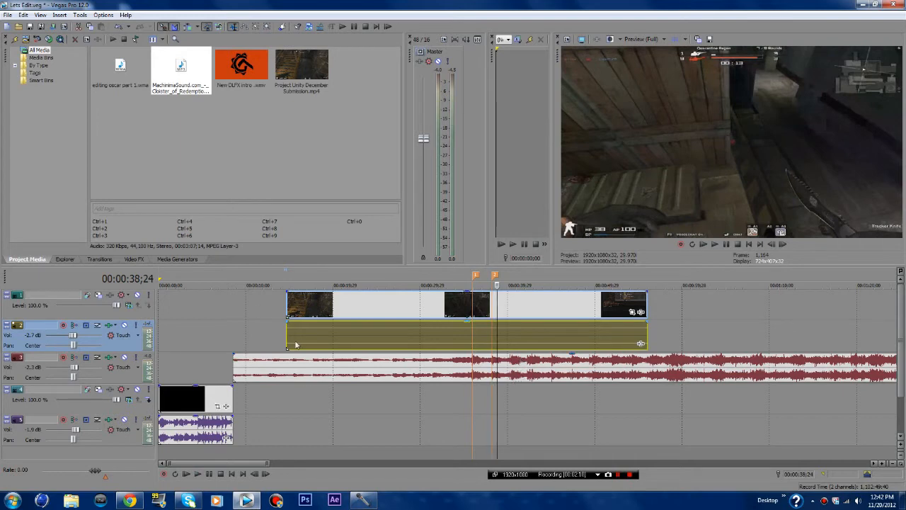
- Examine the gameplay clip's frames at both music markers and near the beginning of the clip
{"action": "left_click", "coordinate": [474, 345]}
{"action": "left_click", "coordinate": [492, 334]}
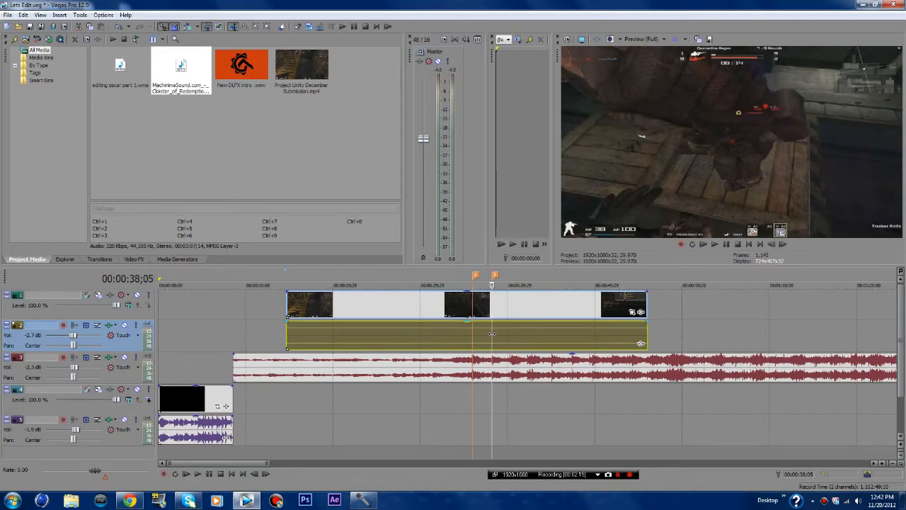
{"action": "scroll", "coordinate": [545, 338], "scroll_direction": "down", "scroll_amount": 5}
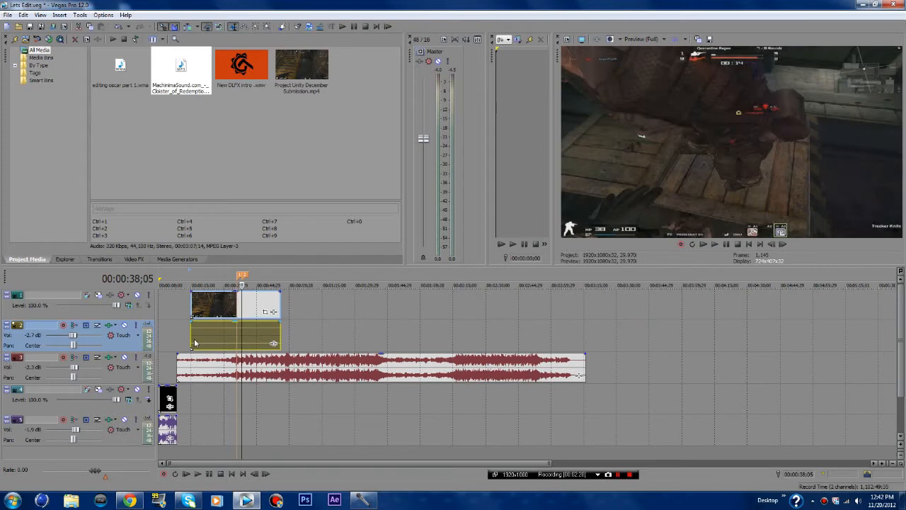
{"action": "scroll", "coordinate": [257, 338], "scroll_direction": "up", "scroll_amount": 5}
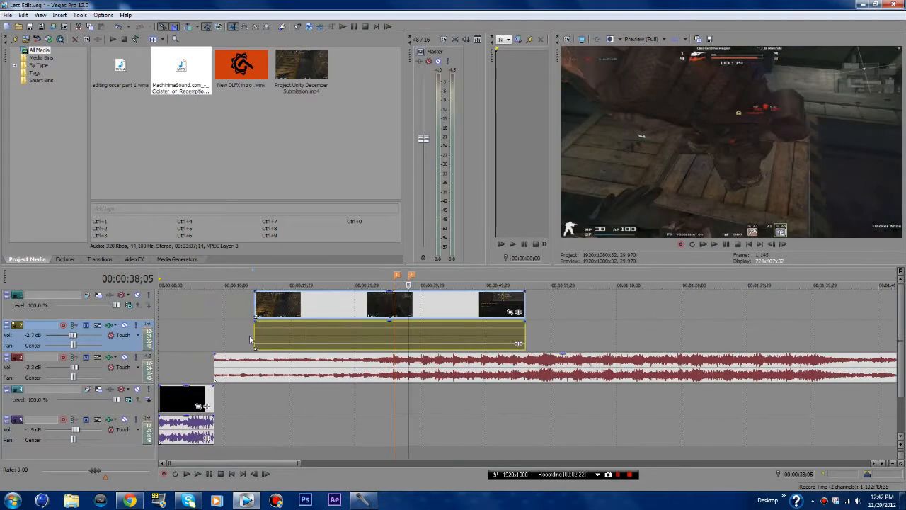
{"action": "left_click", "coordinate": [257, 338]}
{"action": "left_click", "coordinate": [291, 332]}
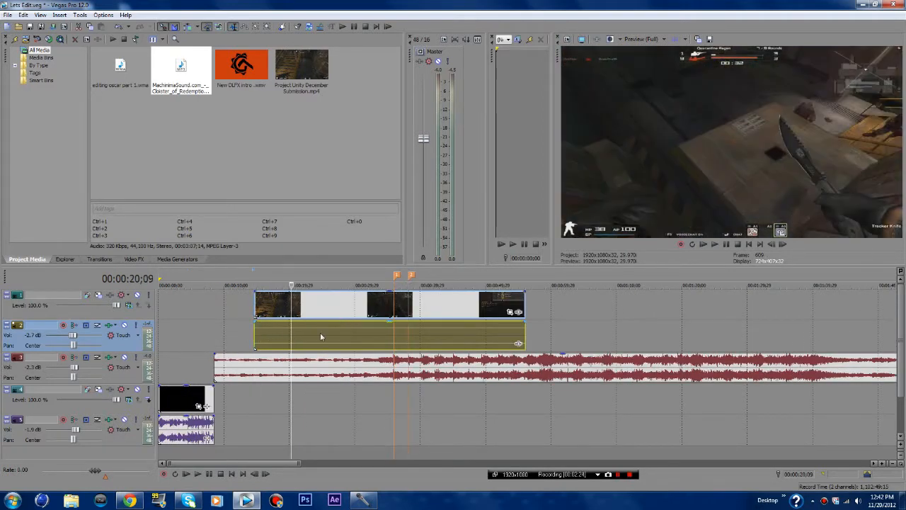
- Delete the gameplay clip's audio event from track 2, keeping its video
{"action": "left_click", "coordinate": [361, 336]}
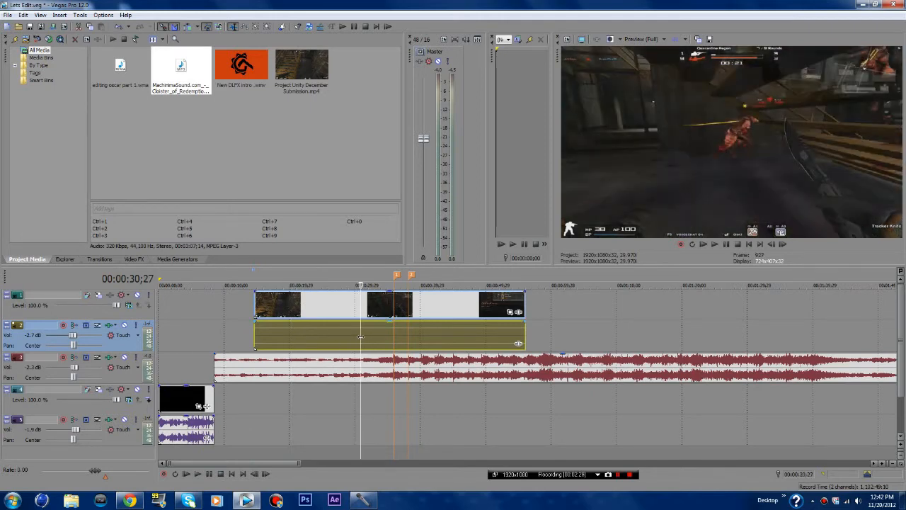
{"action": "left_click_drag", "start_coordinate": [382, 339], "coordinate": [457, 347]}
{"action": "key", "text": "Delete"}
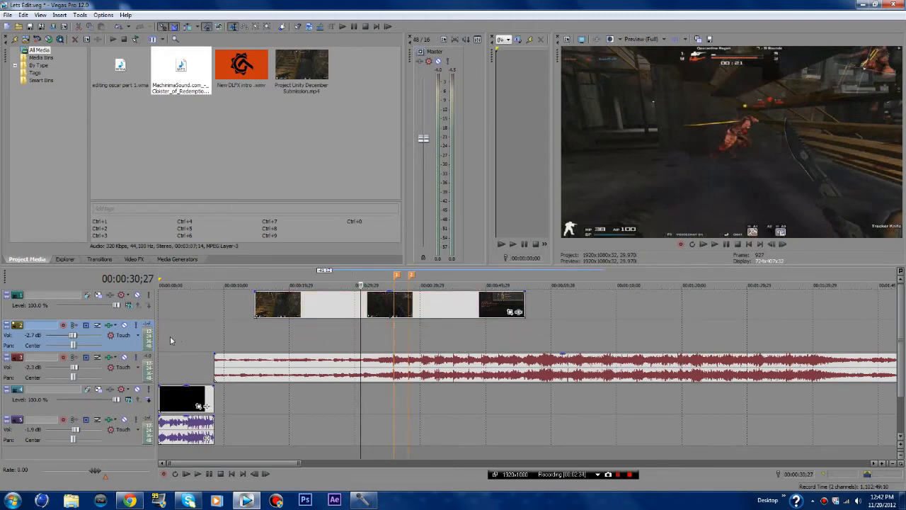
- Place a marker at 00:00:14;19 at the start of the gameplay video and compare that position with the music markers
{"action": "left_click", "coordinate": [257, 367]}
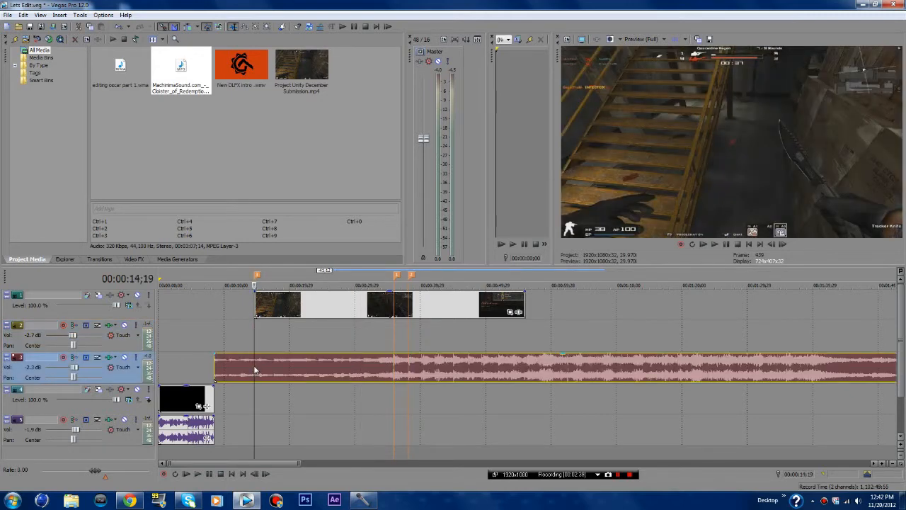
{"action": "left_click", "coordinate": [394, 335]}
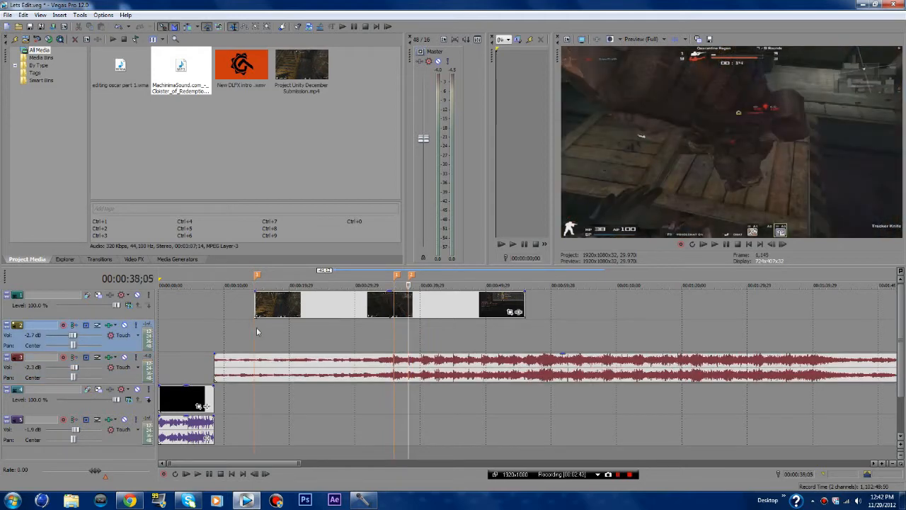
{"action": "left_click", "coordinate": [256, 327]}
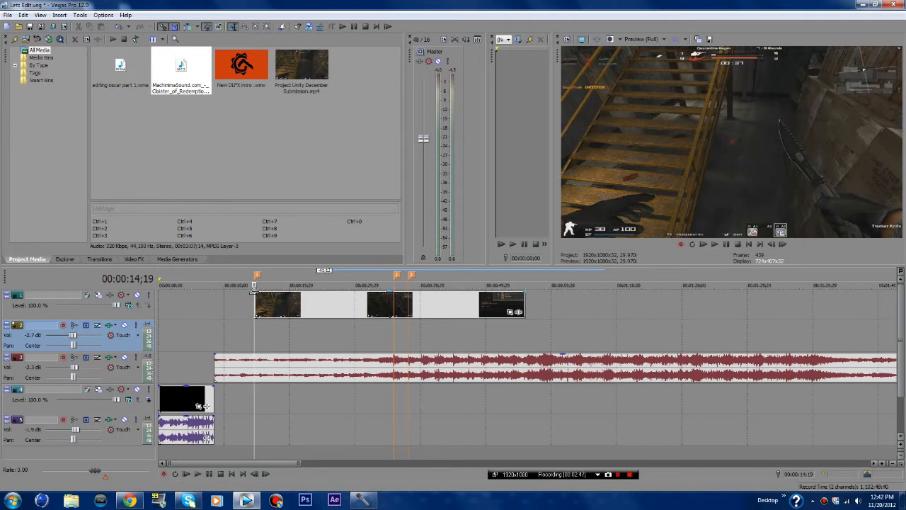
- Add a fade-in of about 10 seconds to the start of the gameplay video clip
{"action": "scroll", "coordinate": [255, 296], "scroll_direction": "up", "scroll_amount": 3}
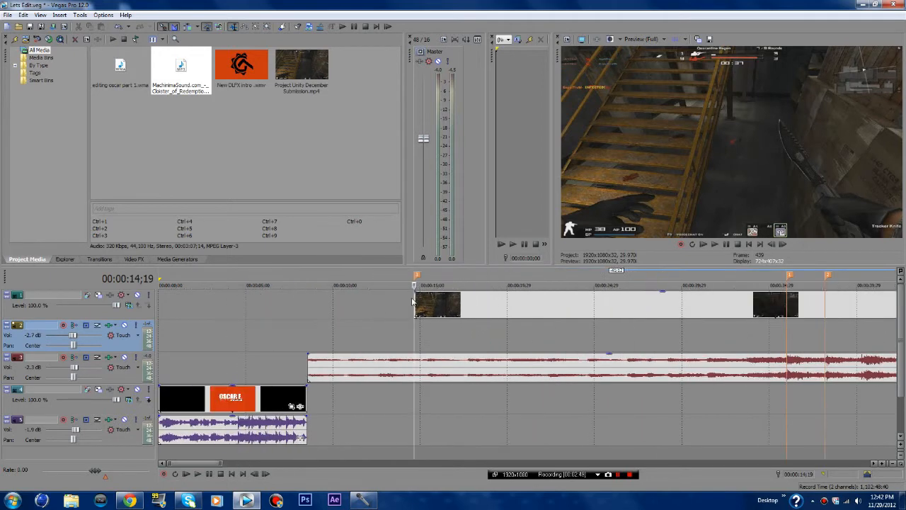
{"action": "left_click_drag", "start_coordinate": [418, 293], "coordinate": [594, 305]}
{"action": "scroll", "coordinate": [499, 309], "scroll_direction": "down", "scroll_amount": 6}
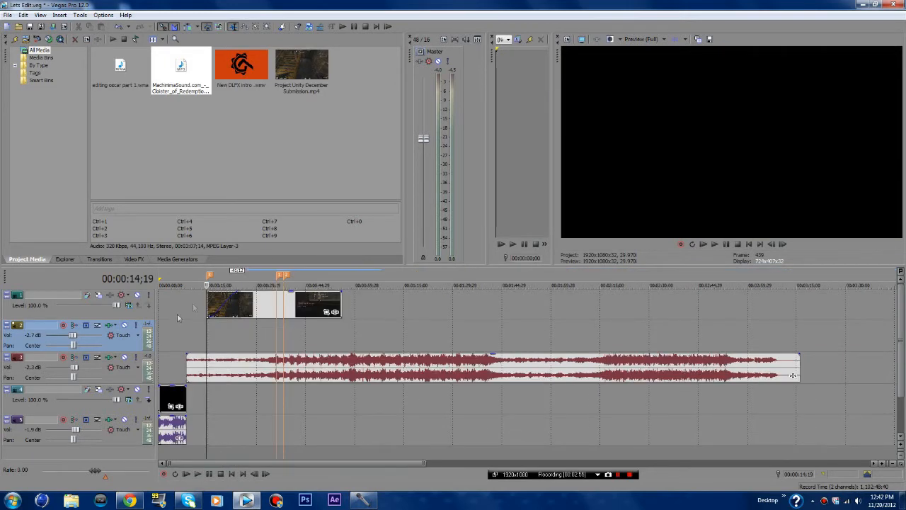
- Play back the gameplay clip from its faded start with the music, and switch to Sound Recorder
{"action": "left_click", "coordinate": [209, 301]}
{"action": "key", "text": "space"}
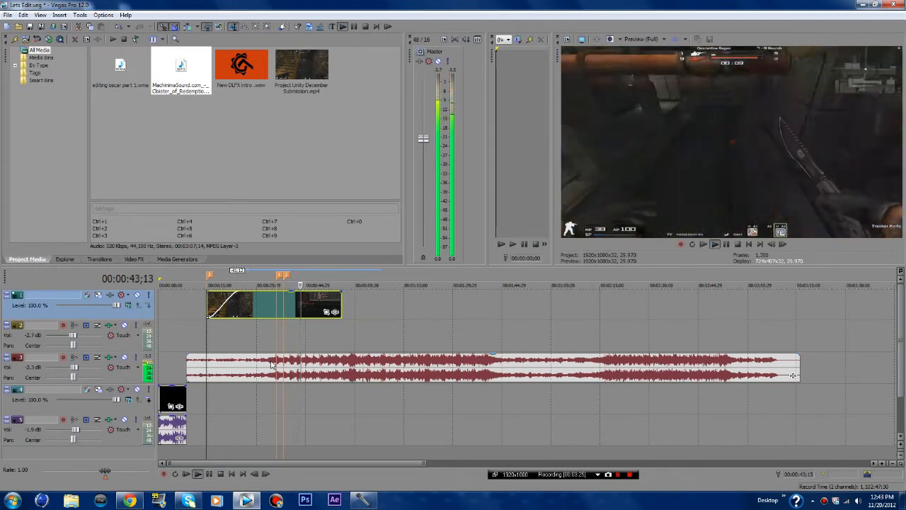
{"action": "key", "text": "space"}
{"action": "scroll", "coordinate": [312, 330], "scroll_direction": "up", "scroll_amount": 5}
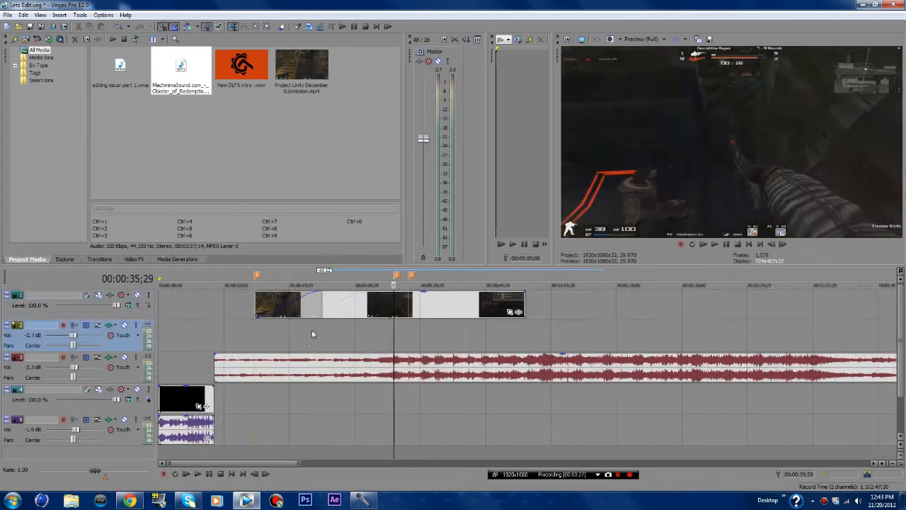
{"action": "left_click", "coordinate": [364, 500]}
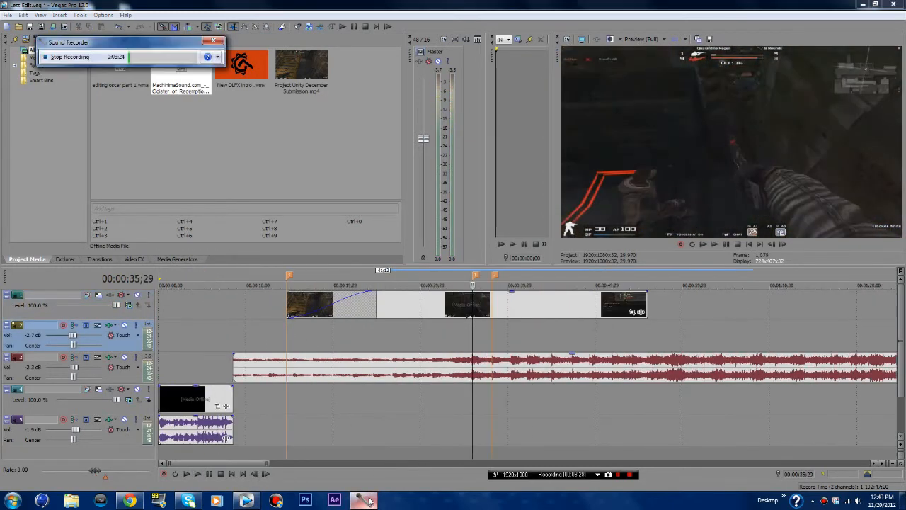
- Return to Vegas Pro and shorten the gameplay clip's fade-in slightly so it ends at about 00:00:24;14
{"action": "left_click", "coordinate": [296, 14]}
{"action": "left_click", "coordinate": [324, 337]}
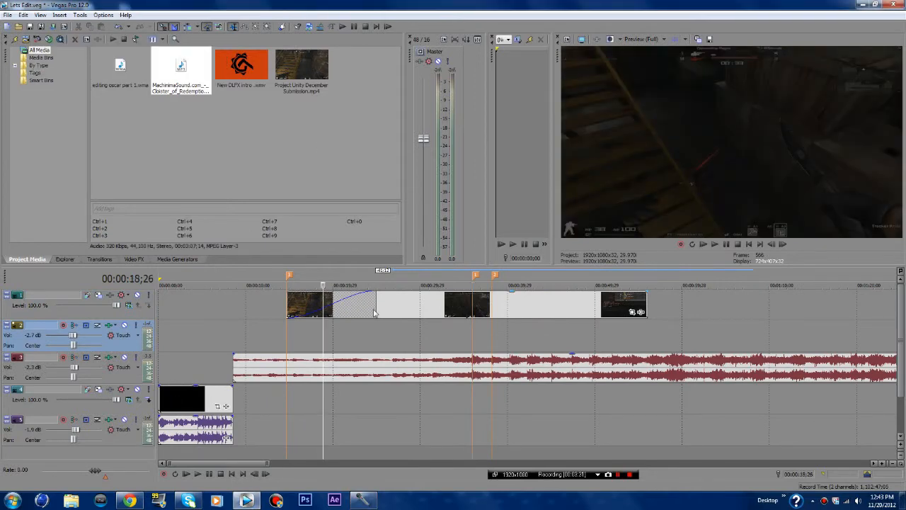
{"action": "left_click_drag", "start_coordinate": [376, 305], "coordinate": [371, 307]}
{"action": "left_click", "coordinate": [372, 336]}
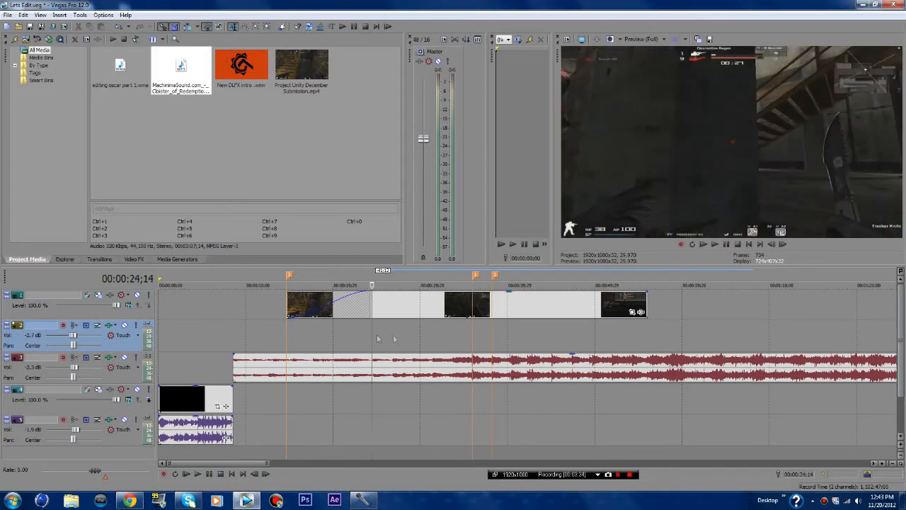
- Examine the gameplay frames at and around the two music beat markers at 00:00:35;29 and 00:00:38;05
{"action": "scroll", "coordinate": [377, 338], "scroll_direction": "down", "scroll_amount": 6}
{"action": "left_click", "coordinate": [201, 345]}
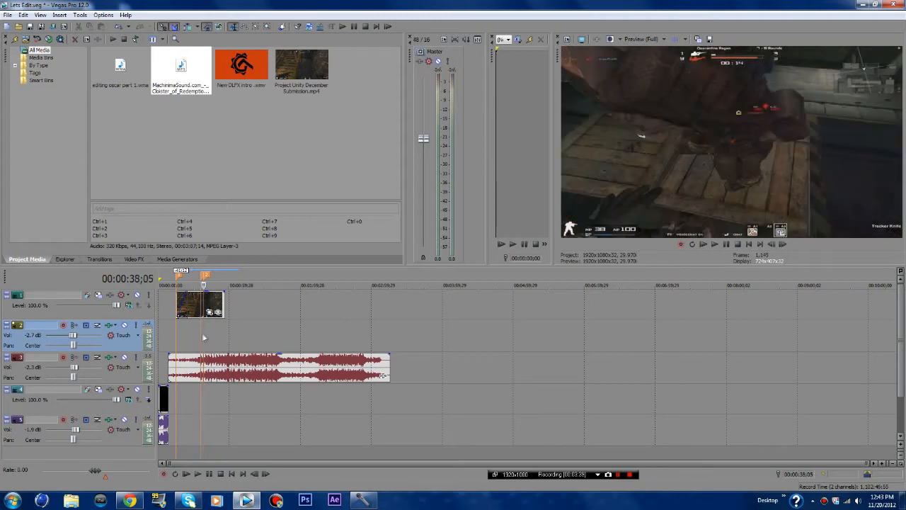
{"action": "scroll", "coordinate": [244, 344], "scroll_direction": "up", "scroll_amount": 3}
{"action": "left_click", "coordinate": [285, 338]}
{"action": "left_click", "coordinate": [260, 338]}
{"action": "left_click", "coordinate": [277, 337]}
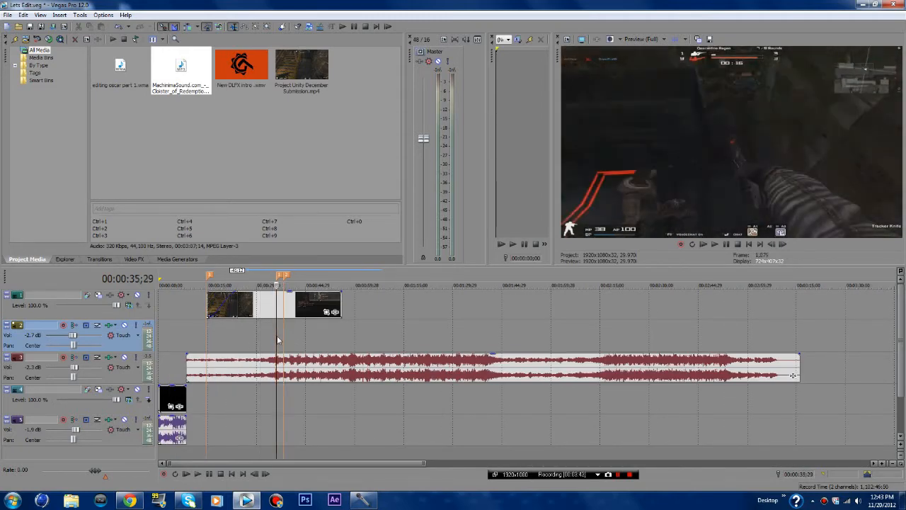
{"action": "left_click", "coordinate": [284, 335]}
{"action": "left_click", "coordinate": [275, 335]}
{"action": "left_click", "coordinate": [281, 335]}
{"action": "left_click", "coordinate": [256, 340]}
{"action": "left_click", "coordinate": [275, 335]}
{"action": "left_click", "coordinate": [283, 335]}
{"action": "left_click", "coordinate": [289, 347]}
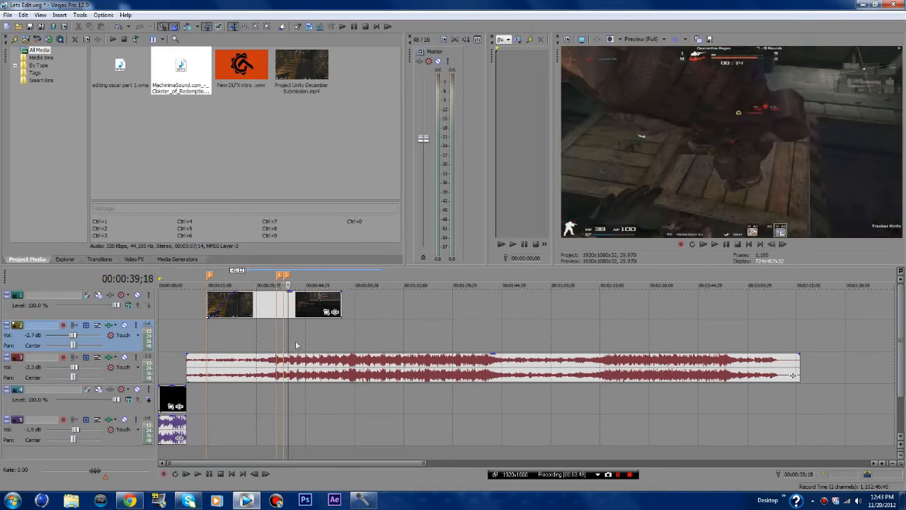
- Play the music briefly after the second beat marker and place a marker on the next beat at 00:00:40;08
{"action": "scroll", "coordinate": [295, 341], "scroll_direction": "up", "scroll_amount": 4}
{"action": "key", "text": "space"}
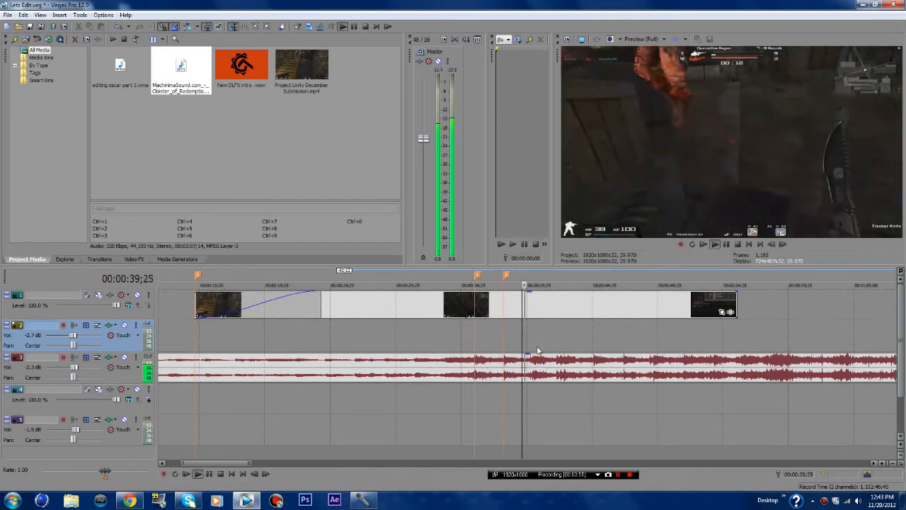
{"action": "key", "text": "Return"}
{"action": "left_click", "coordinate": [529, 362]}
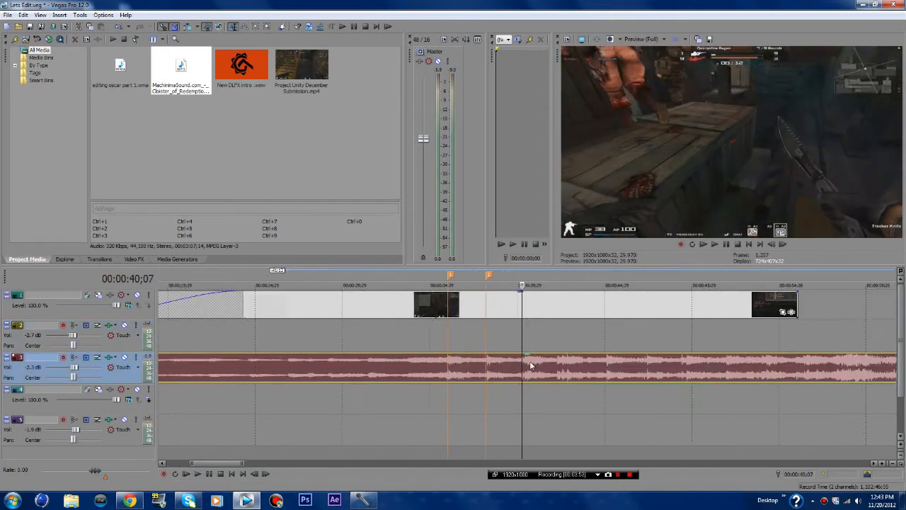
{"action": "scroll", "coordinate": [529, 362], "scroll_direction": "up", "scroll_amount": 3}
{"action": "left_click", "coordinate": [524, 364]}
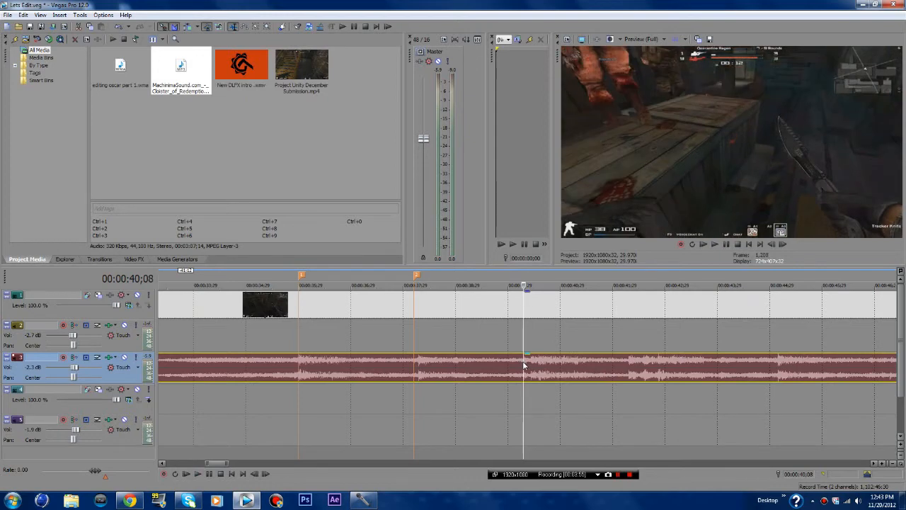
{"action": "key", "text": "m"}
{"action": "key", "text": "Return"}
- Listen on from the 00:00:40;08 marker and add markers for the two following hits at 00:00:40;13 and 00:00:40;16
{"action": "key", "text": "space"}
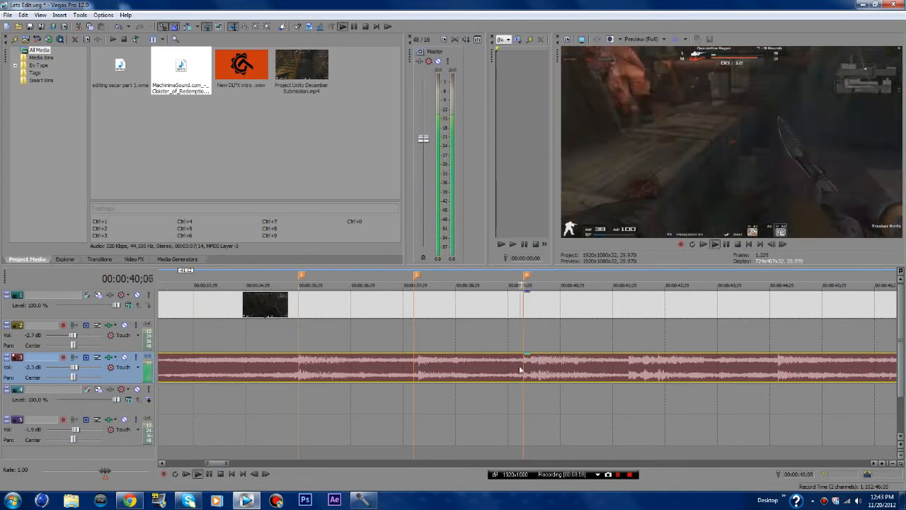
{"action": "key", "text": "Return"}
{"action": "key", "text": "m"}
{"action": "scroll", "coordinate": [530, 366], "scroll_direction": "up", "scroll_amount": 2}
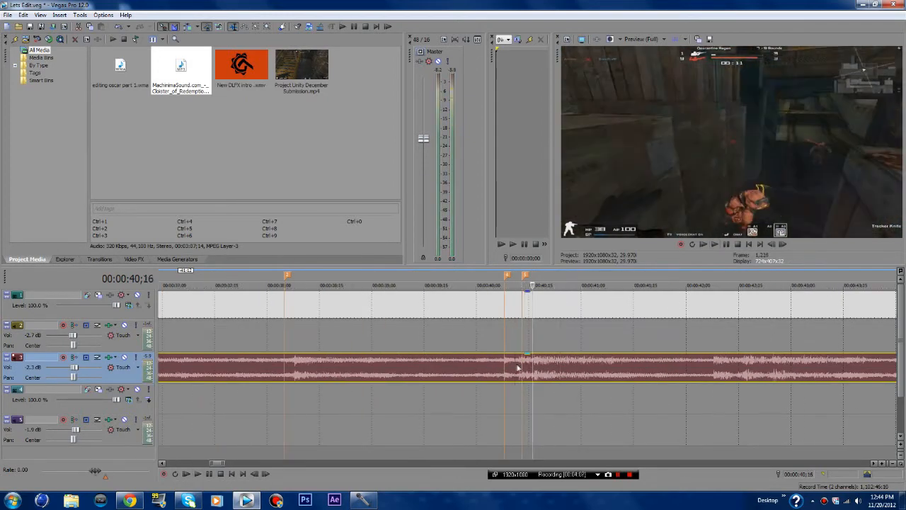
{"action": "left_click", "coordinate": [529, 368]}
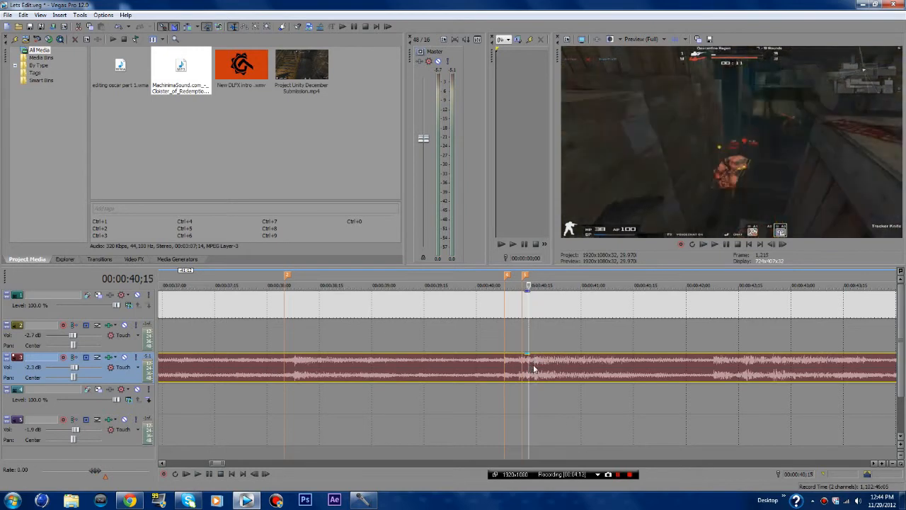
{"action": "scroll", "coordinate": [542, 373], "scroll_direction": "up", "scroll_amount": 2}
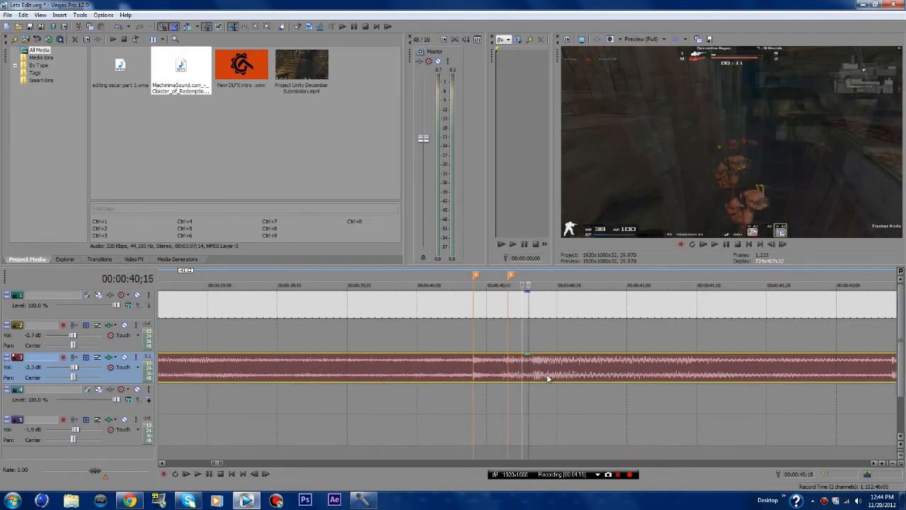
{"action": "key", "text": "m"}
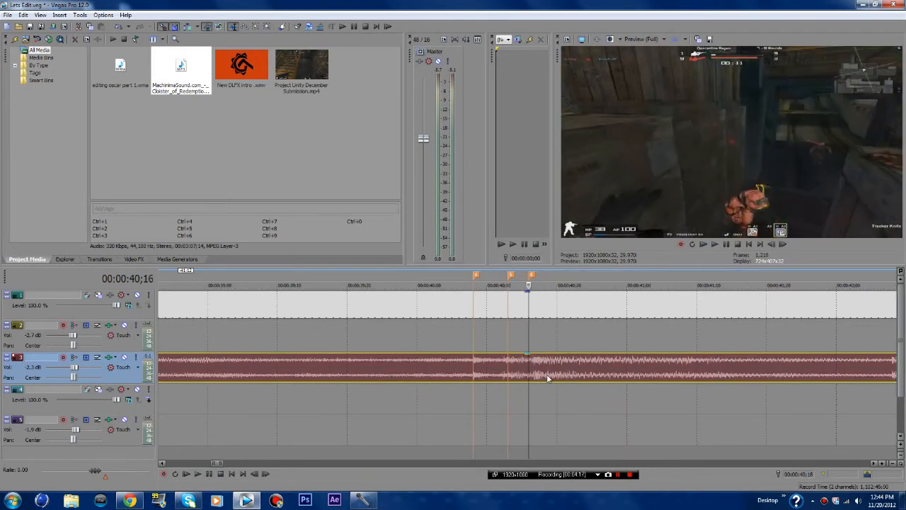
- Play back the music and gameplay from the last of the new beat markers
{"action": "key", "text": "space"}
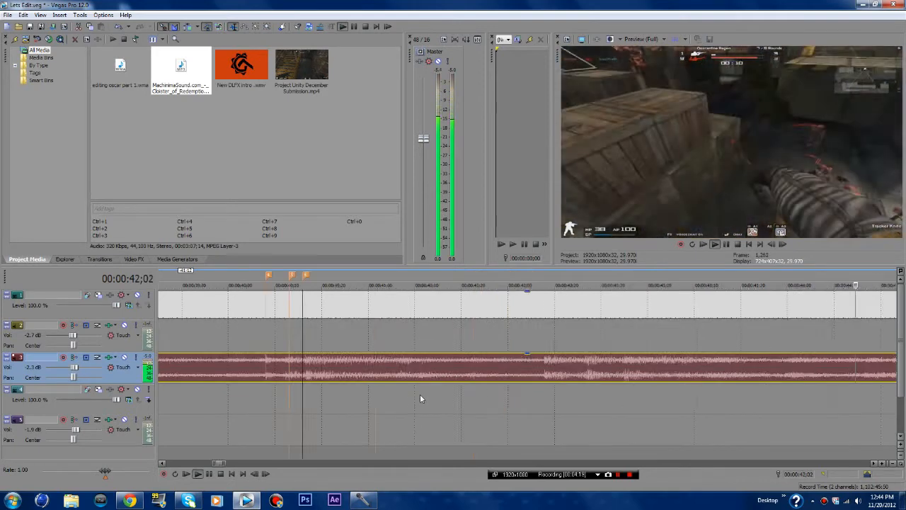
{"action": "scroll", "coordinate": [420, 394], "scroll_direction": "down", "scroll_amount": 8}
{"action": "key", "text": "space"}
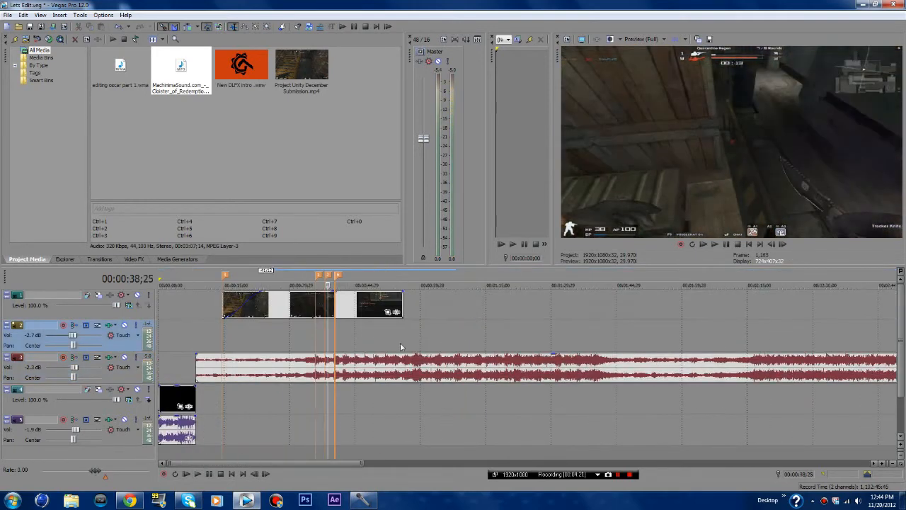
- Step through the beat markers from 00:00:35;29 to 00:00:40;16 and compare the gameplay frame at each one
{"action": "left_click", "coordinate": [311, 335]}
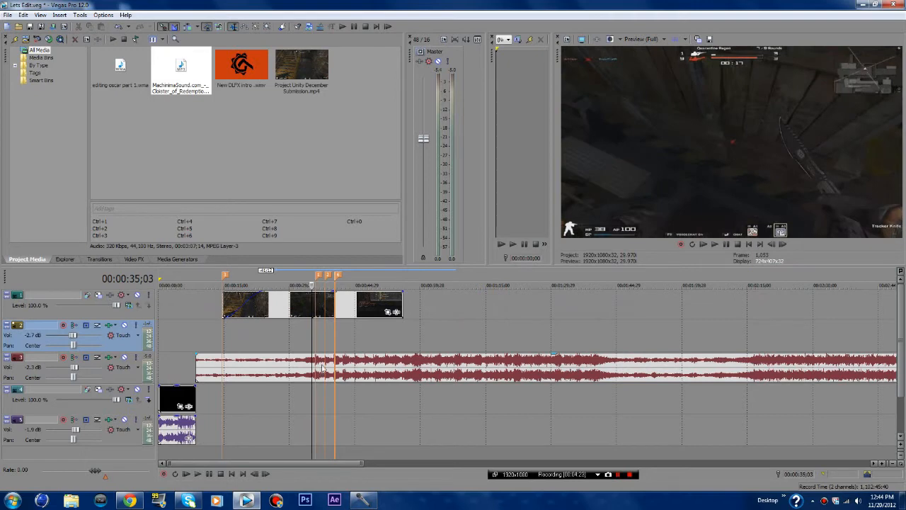
{"action": "scroll", "coordinate": [328, 364], "scroll_direction": "up", "scroll_amount": 6}
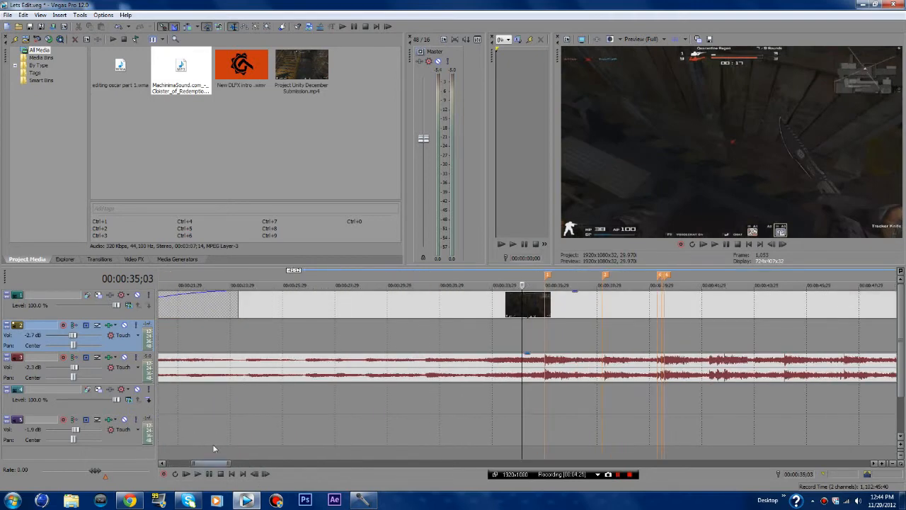
{"action": "left_click_drag", "start_coordinate": [214, 464], "coordinate": [229, 465]}
{"action": "left_click", "coordinate": [226, 340]}
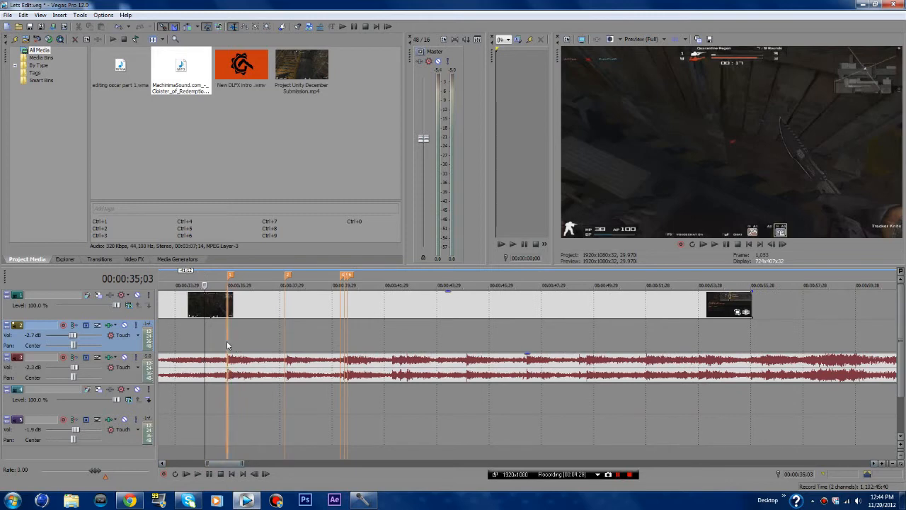
{"action": "left_click", "coordinate": [283, 330]}
{"action": "left_click", "coordinate": [340, 329]}
{"action": "left_click", "coordinate": [344, 330]}
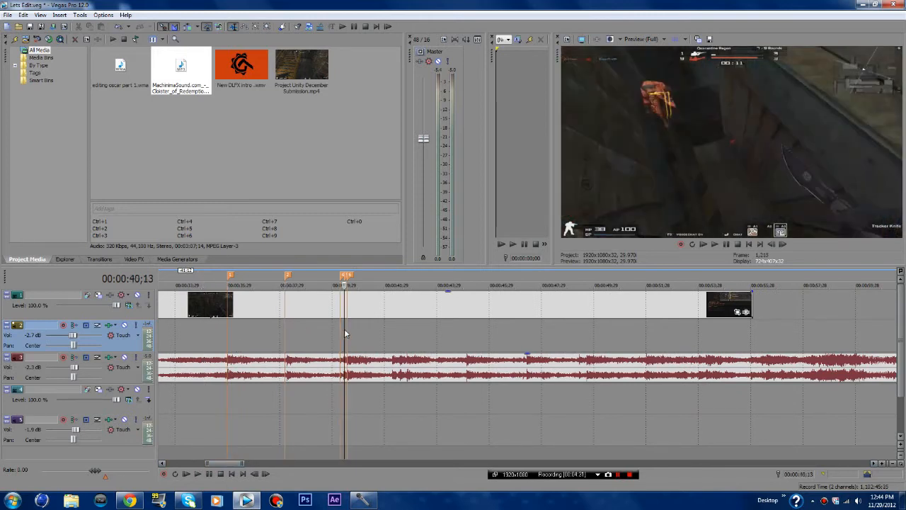
{"action": "left_click", "coordinate": [345, 330]}
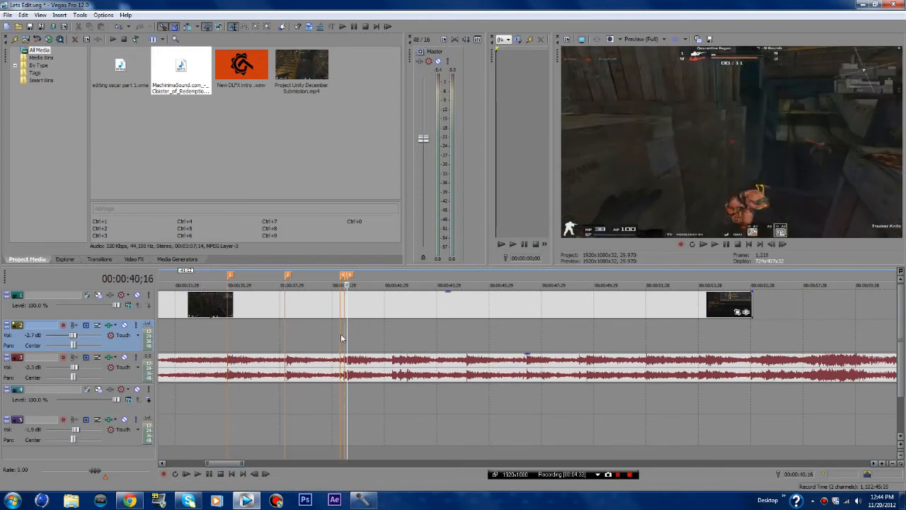
{"action": "left_click", "coordinate": [340, 334]}
{"action": "left_click", "coordinate": [342, 336]}
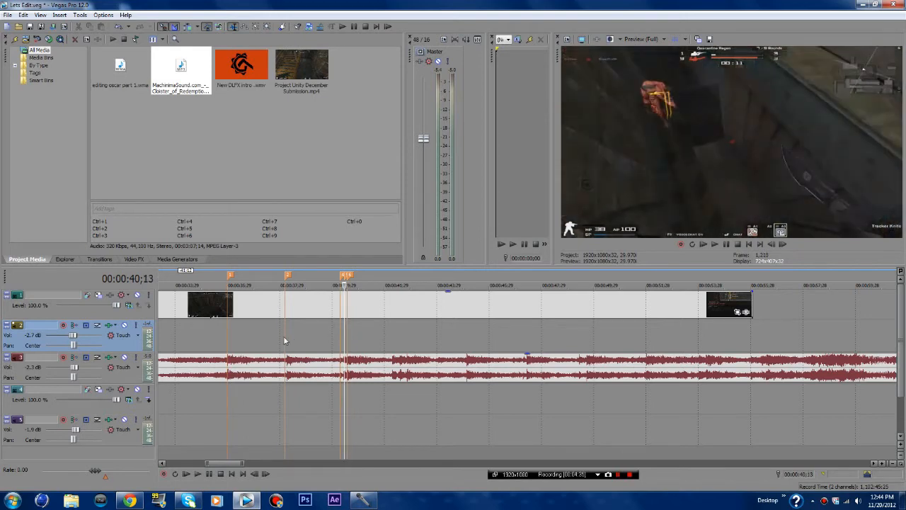
{"action": "left_click", "coordinate": [285, 340]}
{"action": "left_click", "coordinate": [227, 340]}
{"action": "left_click", "coordinate": [286, 343]}
{"action": "left_click", "coordinate": [340, 333]}
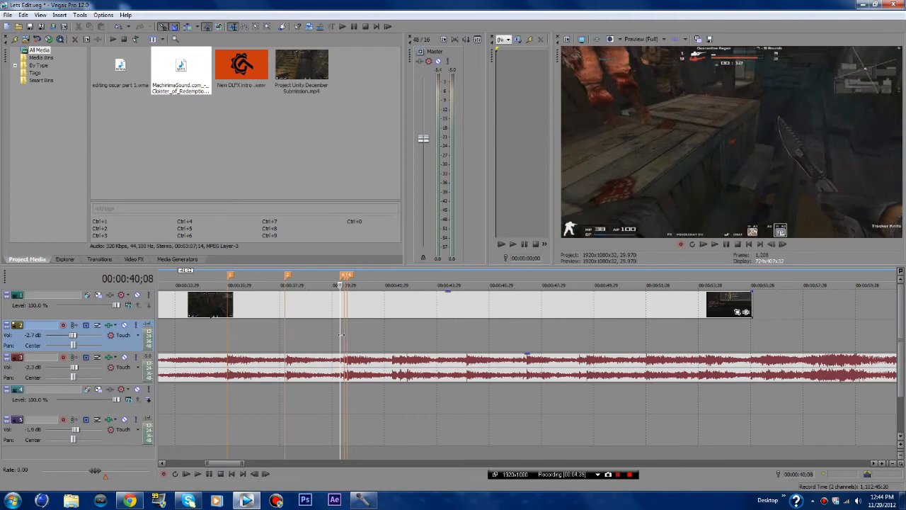
{"action": "left_click", "coordinate": [345, 334]}
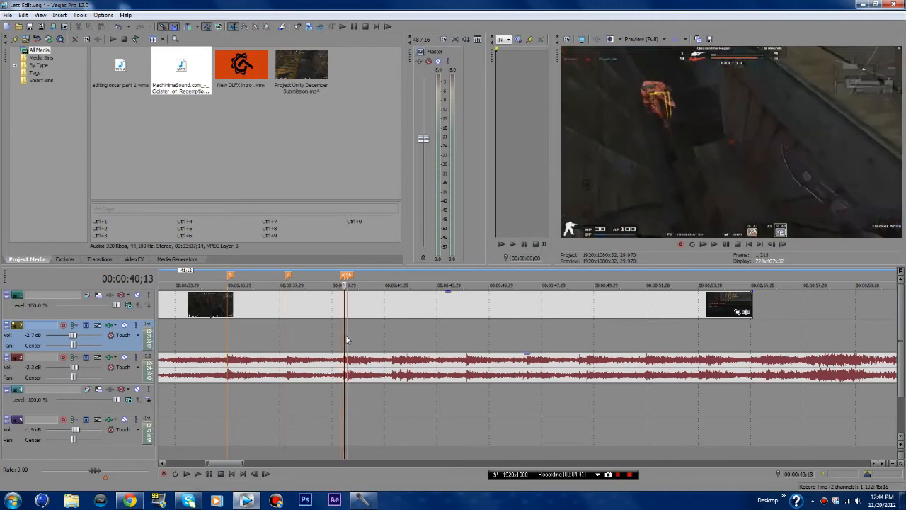
- Recheck the music waveform and gameplay frames at the 00:00:40;08, 00:00:38;05 and 00:00:35;29 markers
{"action": "scroll", "coordinate": [357, 386], "scroll_direction": "up", "scroll_amount": 3}
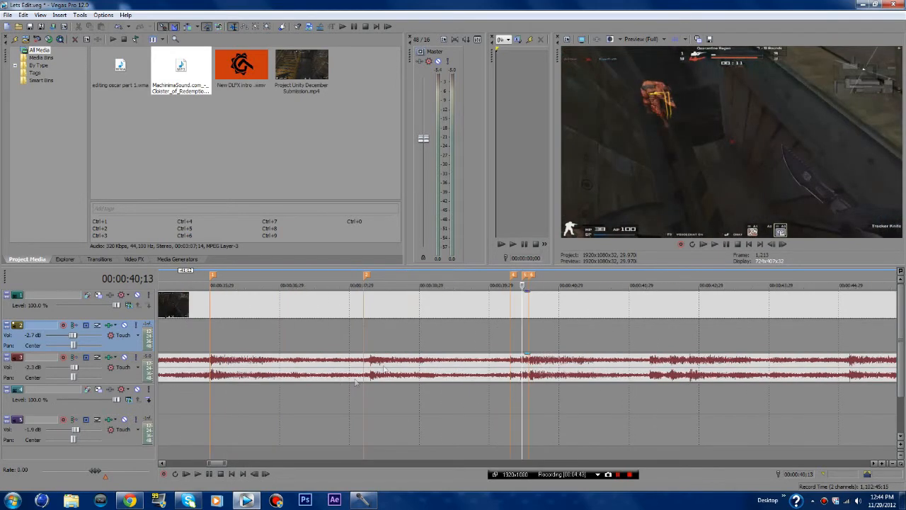
{"action": "left_click", "coordinate": [511, 338]}
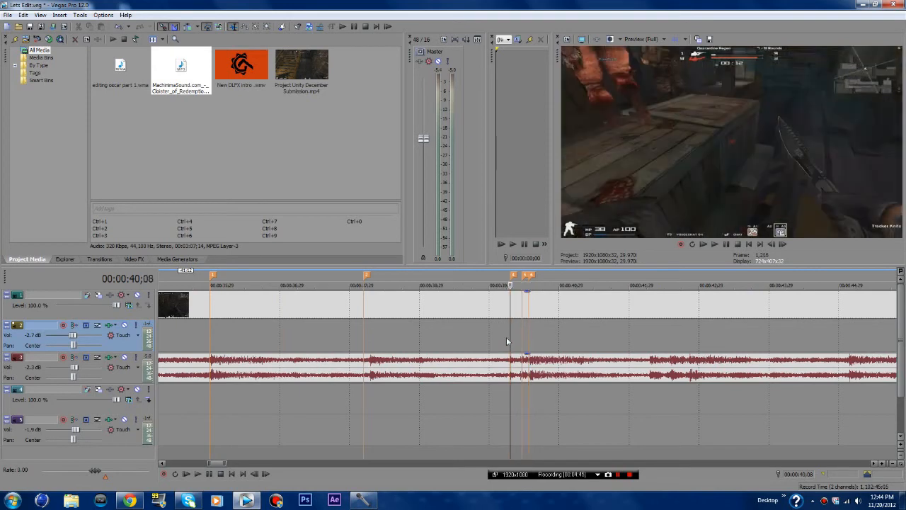
{"action": "scroll", "coordinate": [489, 340], "scroll_direction": "down", "scroll_amount": 3}
{"action": "left_click", "coordinate": [484, 335]}
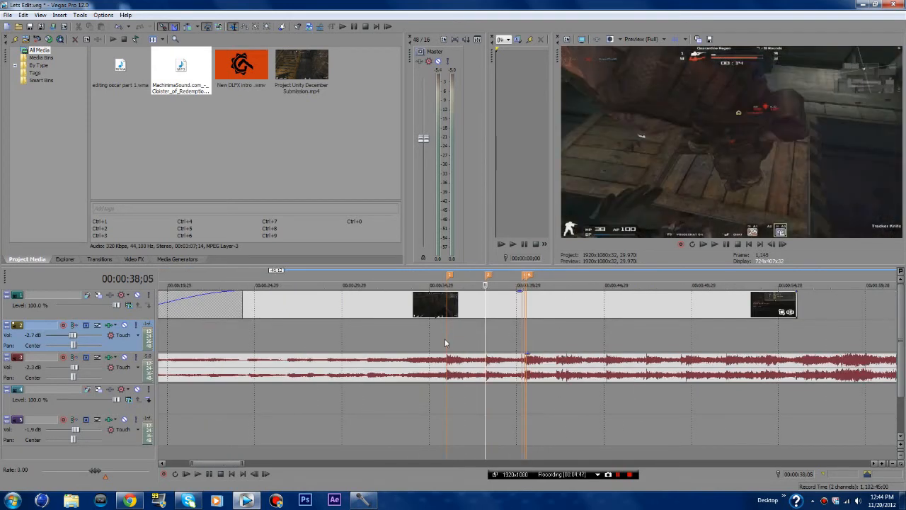
{"action": "left_click", "coordinate": [446, 336]}
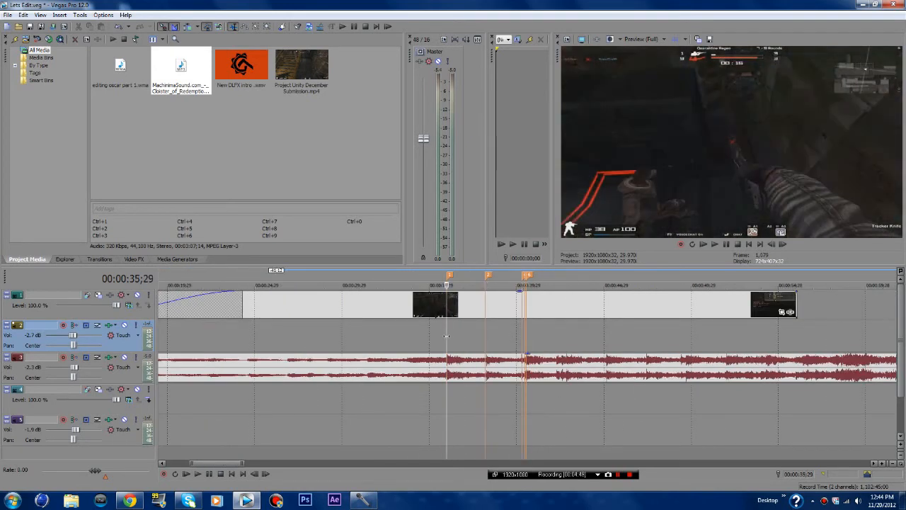
{"action": "left_click", "coordinate": [486, 337]}
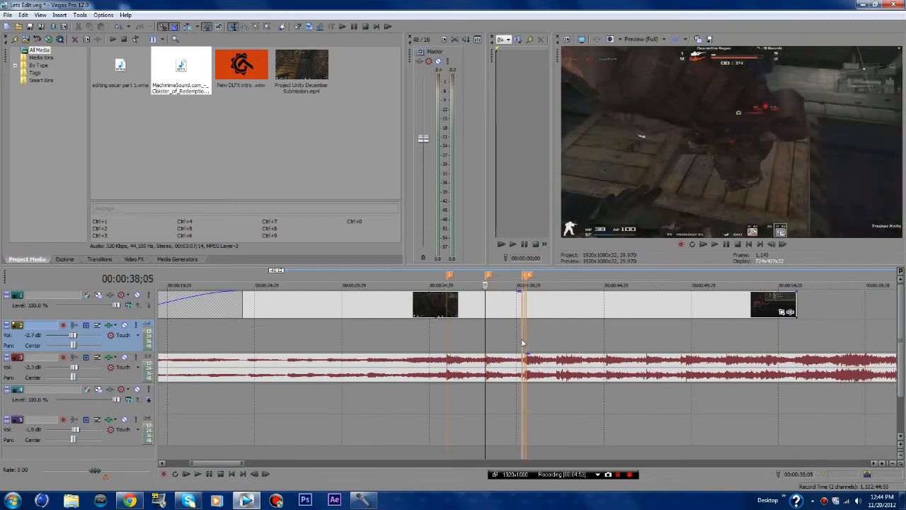
- Compare the gameplay frames at the three closely spaced markers at 00:00:40;08, 00:00:40;13 and 00:00:40;16
{"action": "left_click", "coordinate": [523, 344]}
{"action": "scroll", "coordinate": [523, 344], "scroll_direction": "up", "scroll_amount": 4}
{"action": "left_click", "coordinate": [532, 336]}
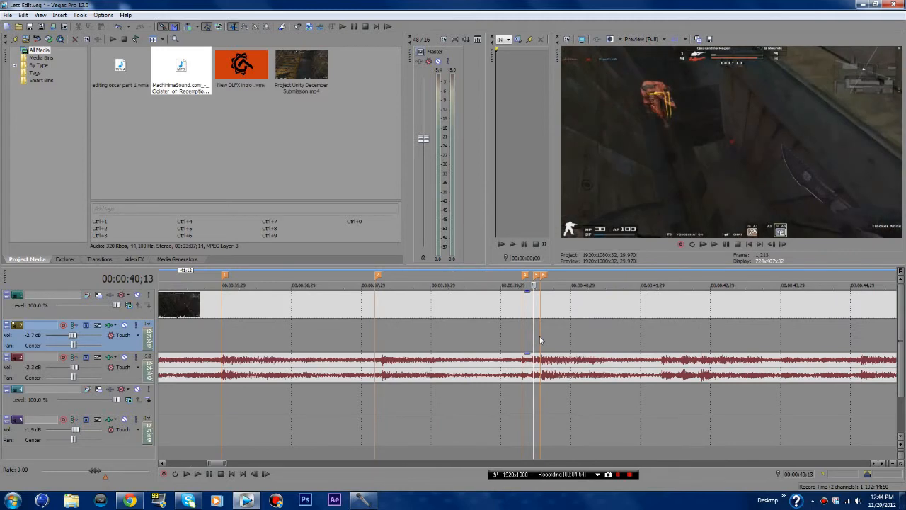
{"action": "left_click", "coordinate": [540, 337]}
{"action": "left_click", "coordinate": [534, 338]}
{"action": "left_click", "coordinate": [521, 339]}
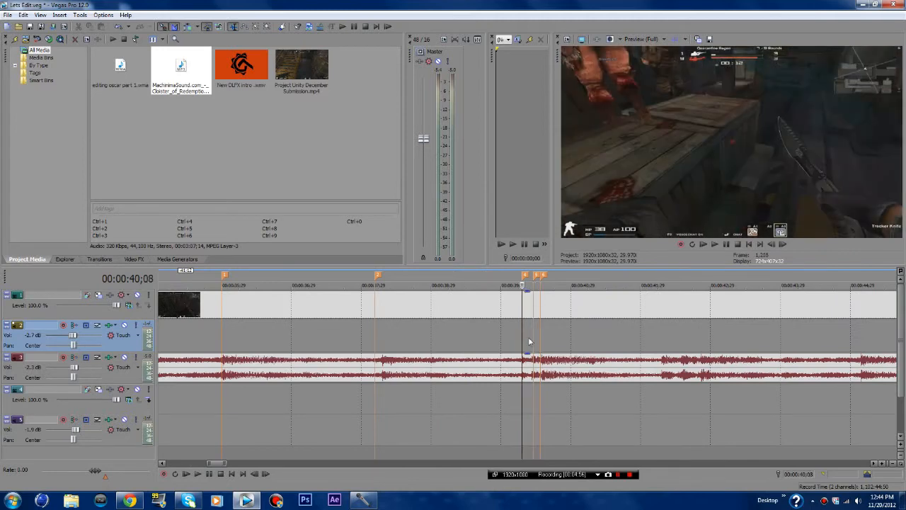
{"action": "left_click", "coordinate": [530, 337]}
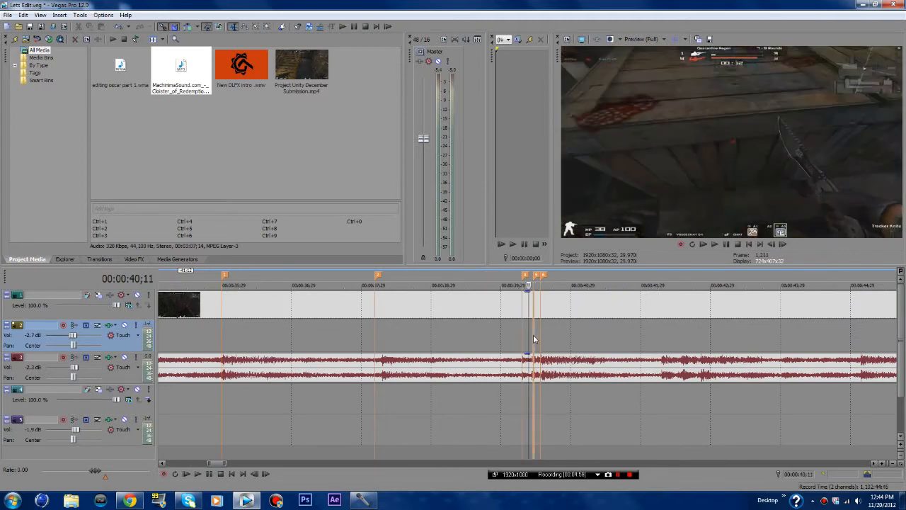
{"action": "left_click", "coordinate": [534, 339]}
{"action": "left_click", "coordinate": [540, 338]}
{"action": "left_click", "coordinate": [534, 339]}
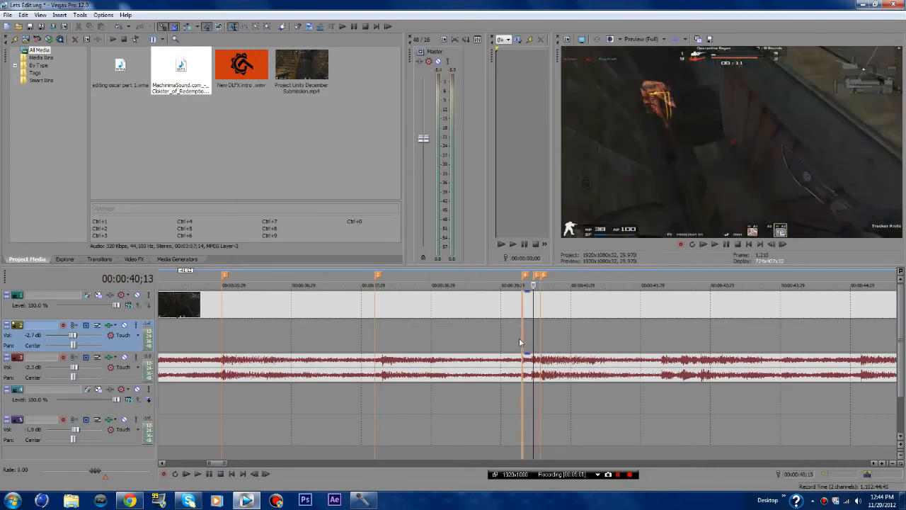
{"action": "left_click", "coordinate": [523, 338]}
{"action": "left_click", "coordinate": [533, 336]}
{"action": "left_click", "coordinate": [541, 337]}
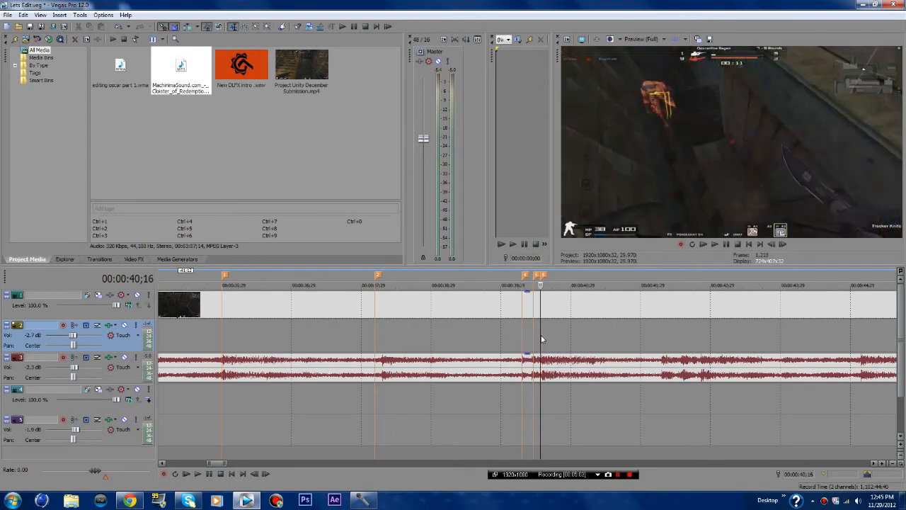
- Examine the music waveform and gameplay frames from 00:00:39;26 up to the marker at 00:00:40;16
{"action": "scroll", "coordinate": [537, 339], "scroll_direction": "down", "scroll_amount": 5}
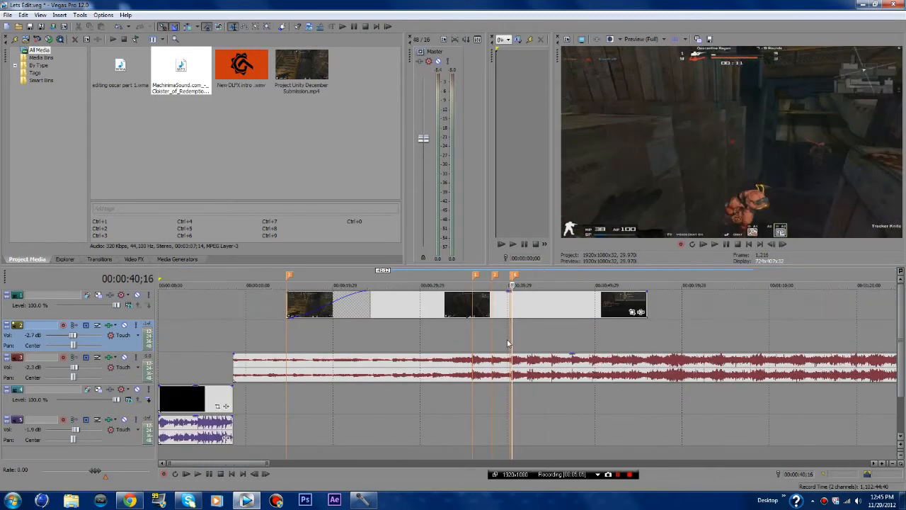
{"action": "left_click", "coordinate": [507, 341]}
{"action": "scroll", "coordinate": [512, 334], "scroll_direction": "up", "scroll_amount": 6}
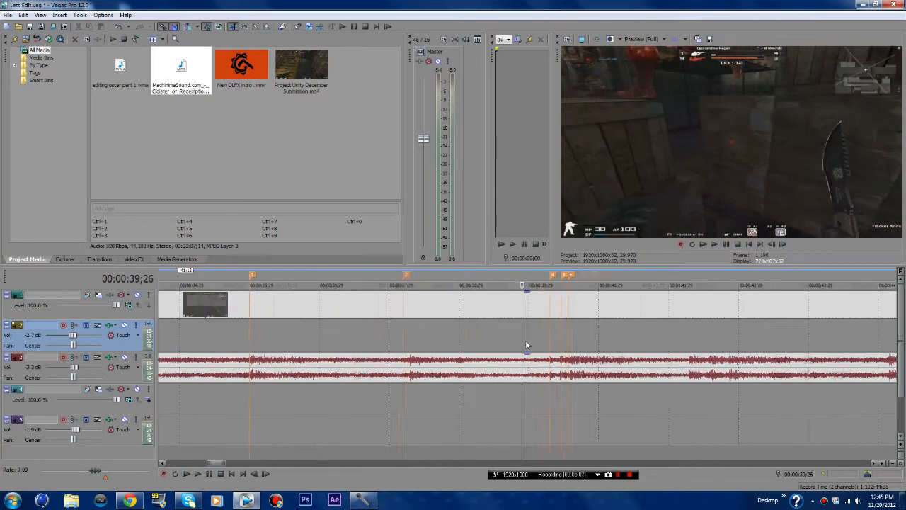
{"action": "left_click", "coordinate": [593, 333]}
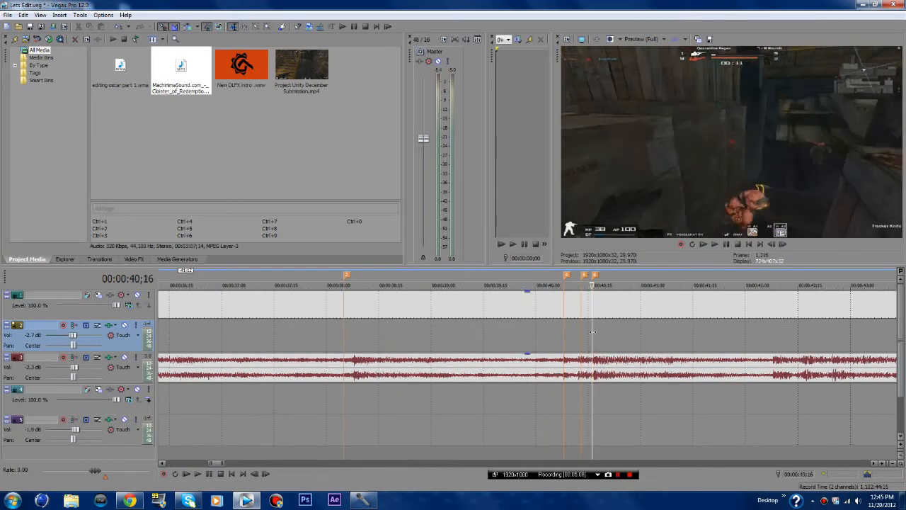
{"action": "scroll", "coordinate": [604, 320], "scroll_direction": "down", "scroll_amount": 2}
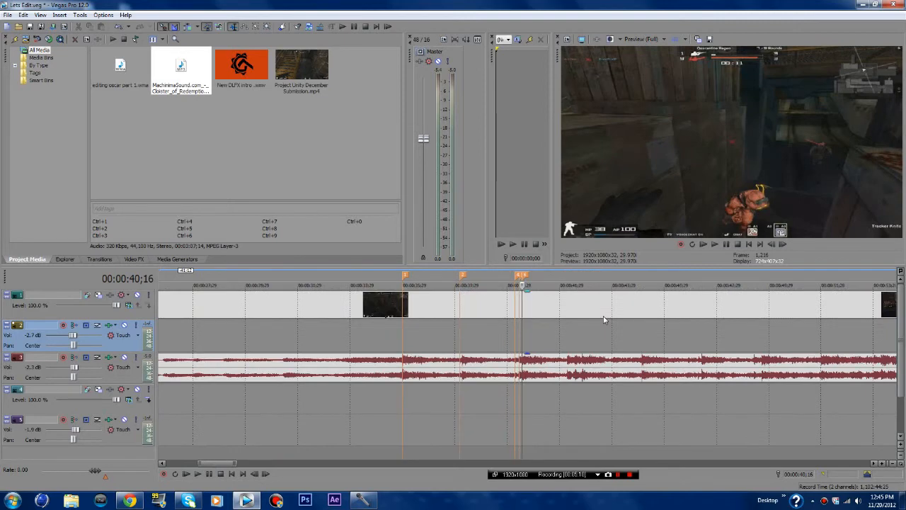
{"action": "scroll", "coordinate": [527, 356], "scroll_direction": "up", "scroll_amount": 2}
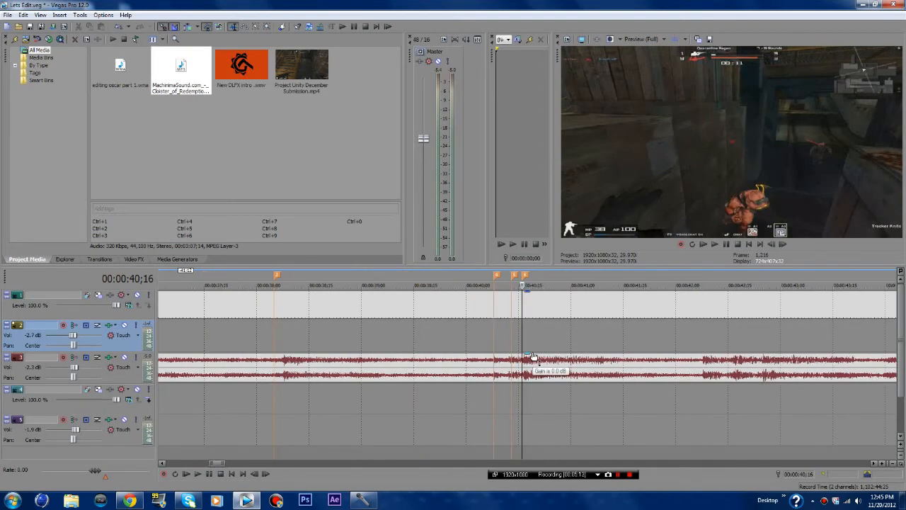
{"action": "scroll", "coordinate": [453, 375], "scroll_direction": "down", "scroll_amount": 6}
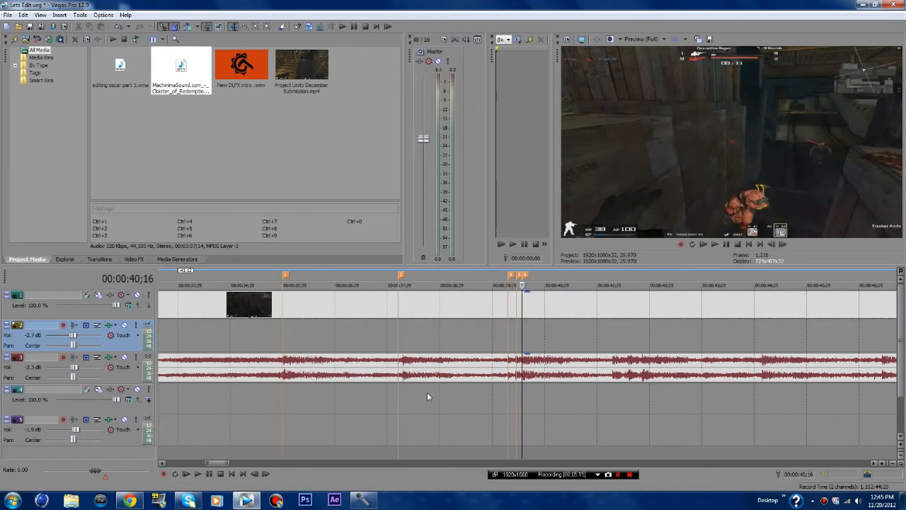
- Play the gameplay from ahead of the 00:00:35;29 marker to about 00:00:39;11 and survey the whole music waveform
{"action": "left_click", "coordinate": [448, 347]}
{"action": "key", "text": "space"}
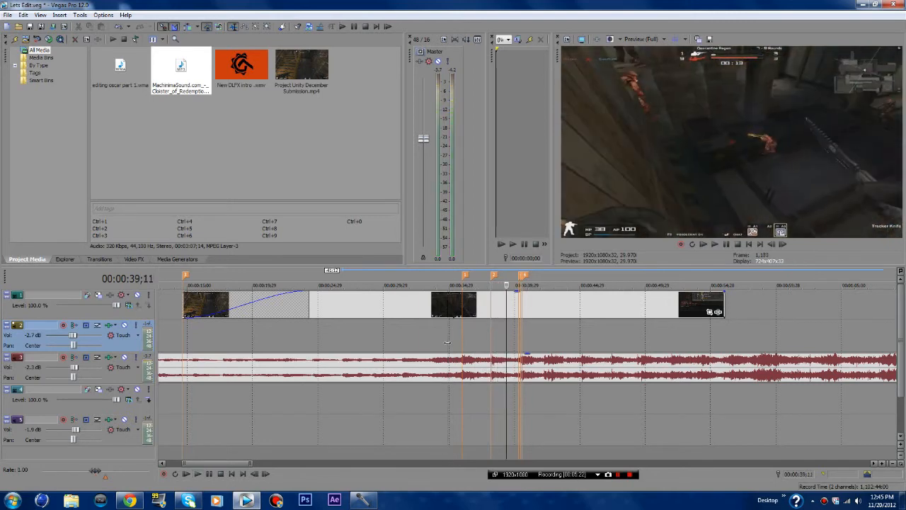
{"action": "key", "text": "space"}
{"action": "scroll", "coordinate": [430, 347], "scroll_direction": "down", "scroll_amount": 10}
{"action": "scroll", "coordinate": [199, 343], "scroll_direction": "up", "scroll_amount": 5}
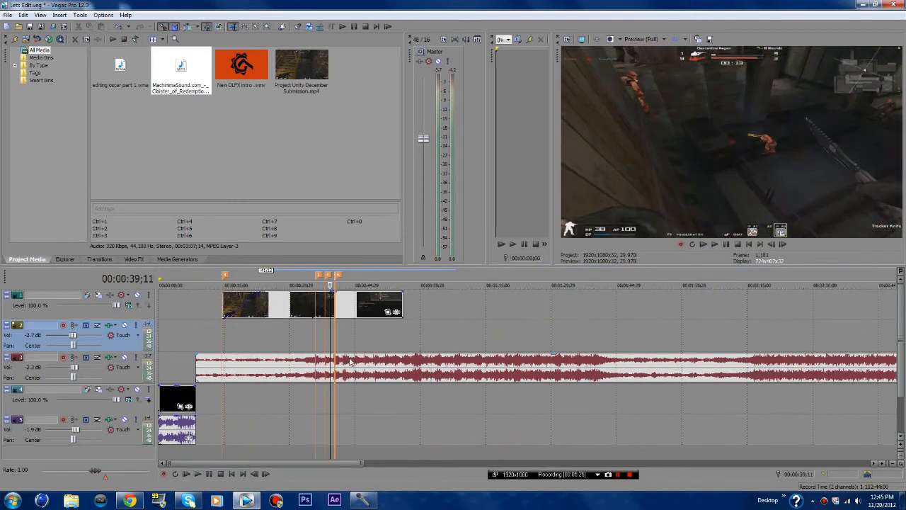
{"action": "scroll", "coordinate": [213, 349], "scroll_direction": "down", "scroll_amount": 4}
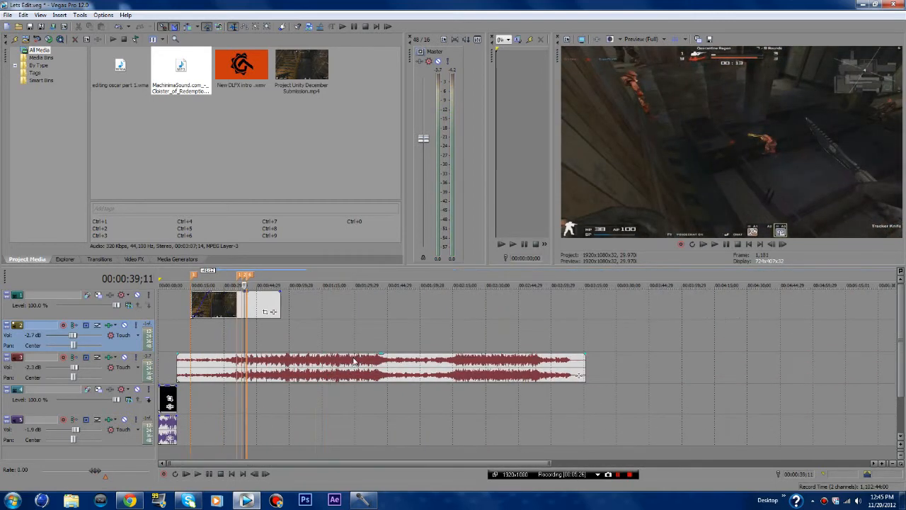
- Compare the gameplay frames at the 00:00:14;19 and 00:00:35;29 markers
{"action": "left_click", "coordinate": [191, 342]}
{"action": "scroll", "coordinate": [420, 356], "scroll_direction": "up", "scroll_amount": 3}
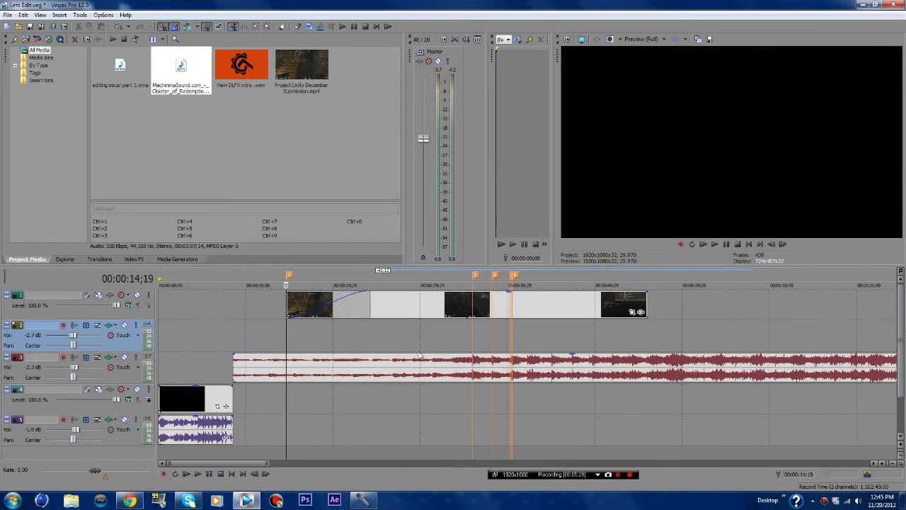
{"action": "left_click", "coordinate": [472, 342]}
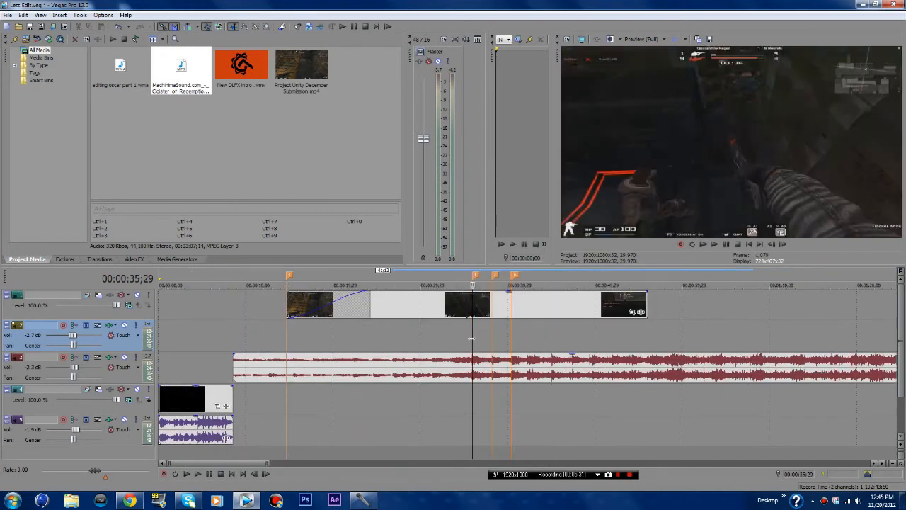
{"action": "scroll", "coordinate": [471, 338], "scroll_direction": "down", "scroll_amount": 6}
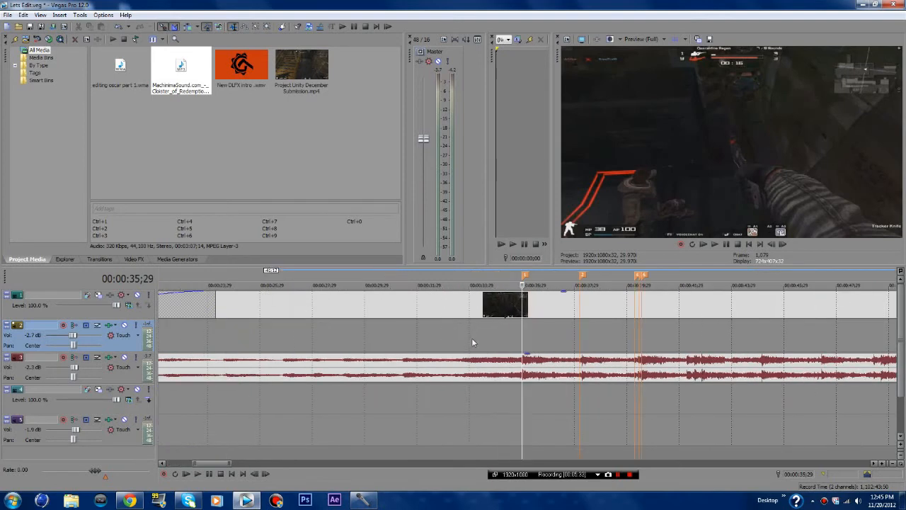
- Revisit the 00:00:35;29 and 00:00:40;16 markers on the full timeline and check the gameplay just beyond them
{"action": "left_click", "coordinate": [165, 351]}
{"action": "left_click", "coordinate": [202, 345]}
{"action": "left_click", "coordinate": [204, 339]}
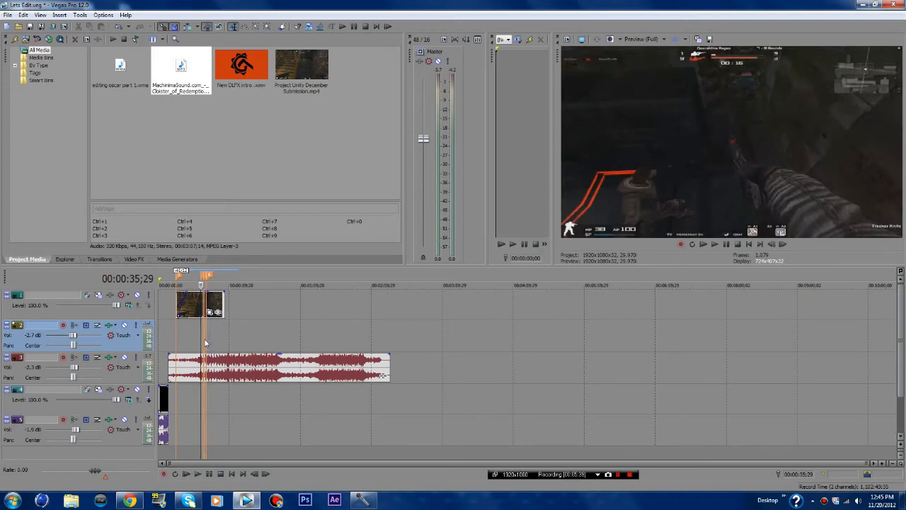
{"action": "left_click", "coordinate": [207, 338]}
{"action": "scroll", "coordinate": [234, 344], "scroll_direction": "up", "scroll_amount": 3}
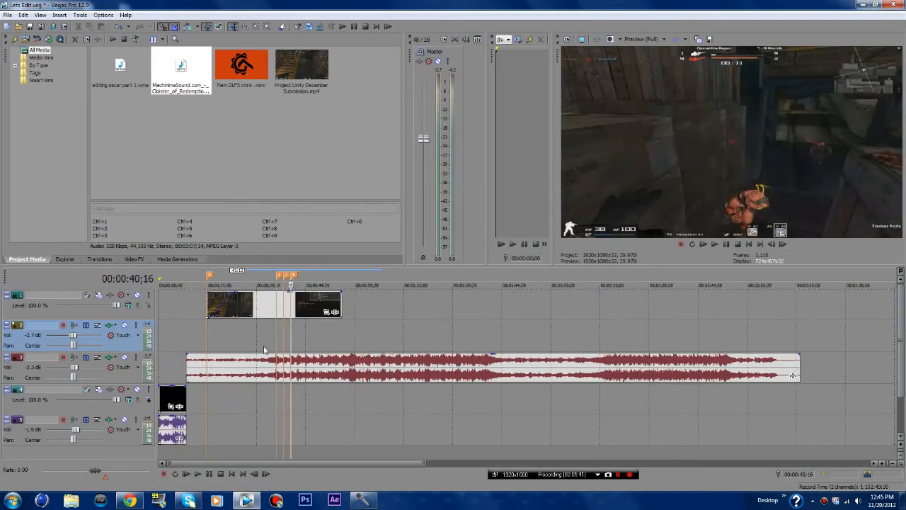
{"action": "left_click", "coordinate": [300, 343]}
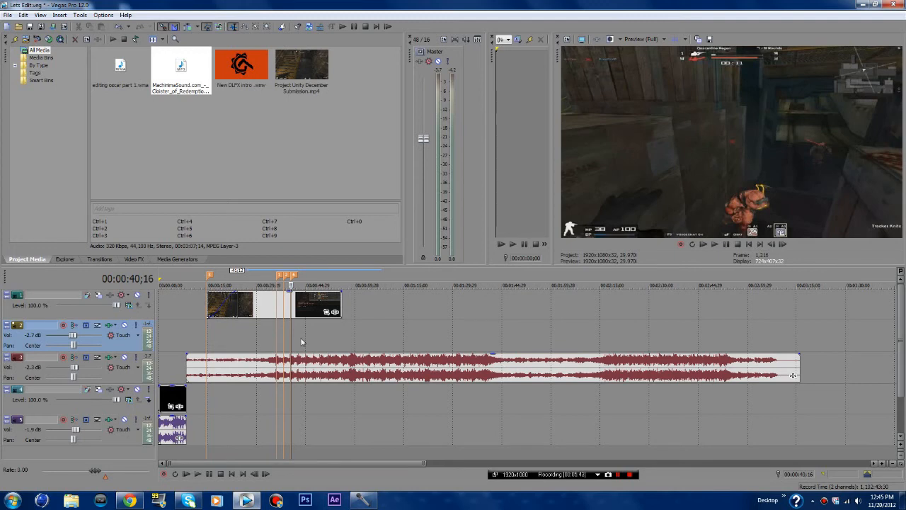
{"action": "scroll", "coordinate": [323, 344], "scroll_direction": "up", "scroll_amount": 4}
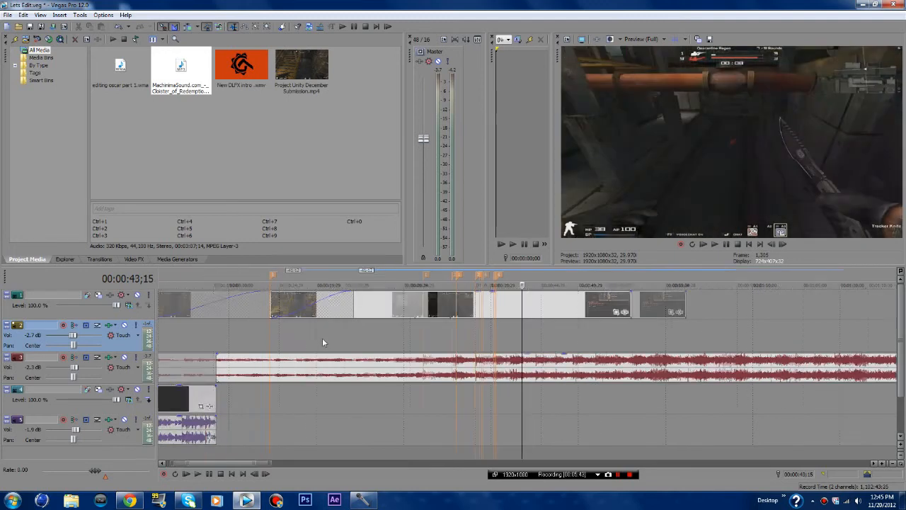
- Inspect the 00:00:40;08 marker and play the passage leading into it from 00:00:39;27
{"action": "left_click", "coordinate": [479, 337]}
{"action": "scroll", "coordinate": [480, 336], "scroll_direction": "up", "scroll_amount": 4}
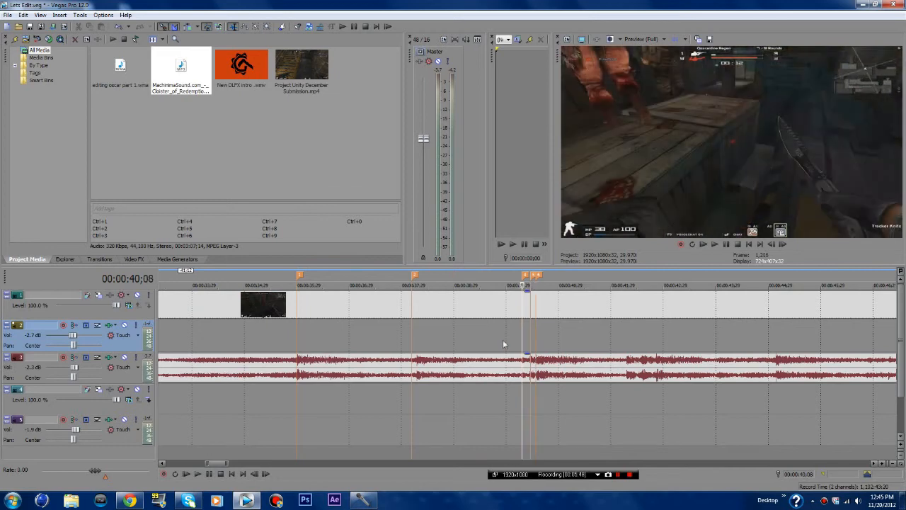
{"action": "left_click", "coordinate": [502, 341]}
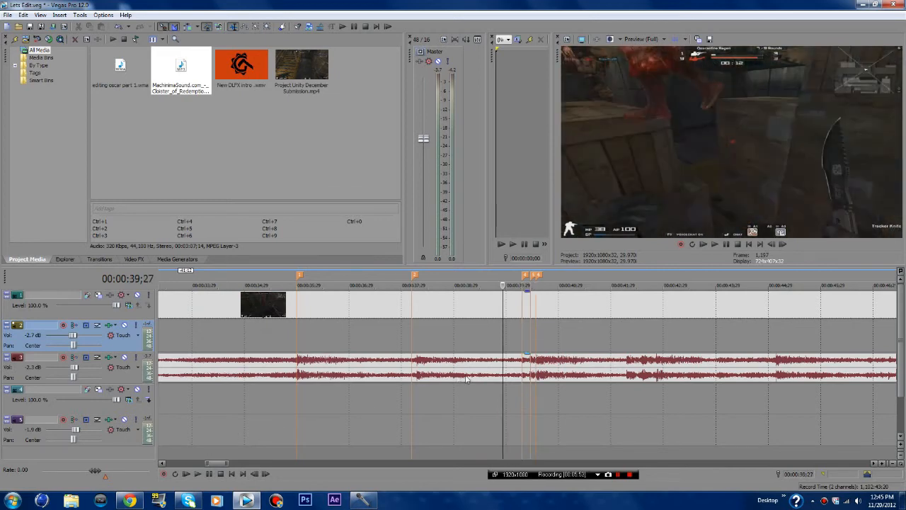
{"action": "left_click", "coordinate": [525, 329]}
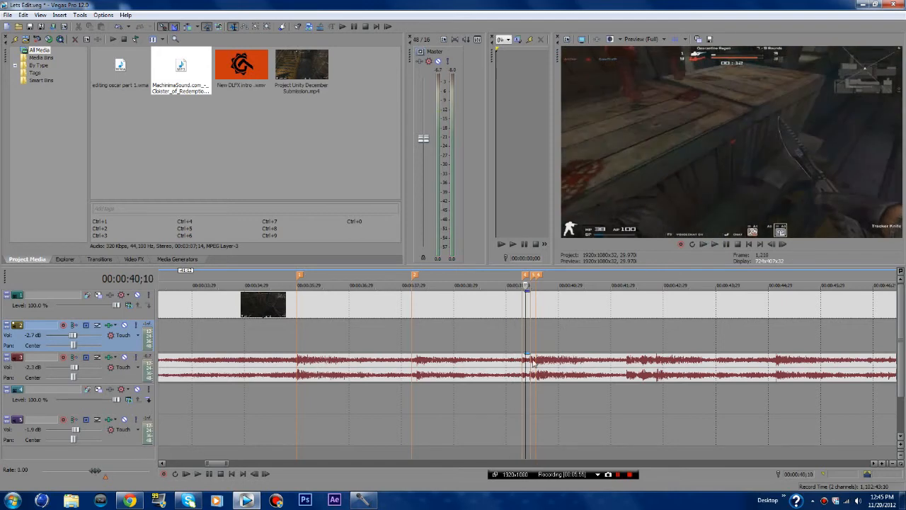
{"action": "left_click", "coordinate": [518, 342]}
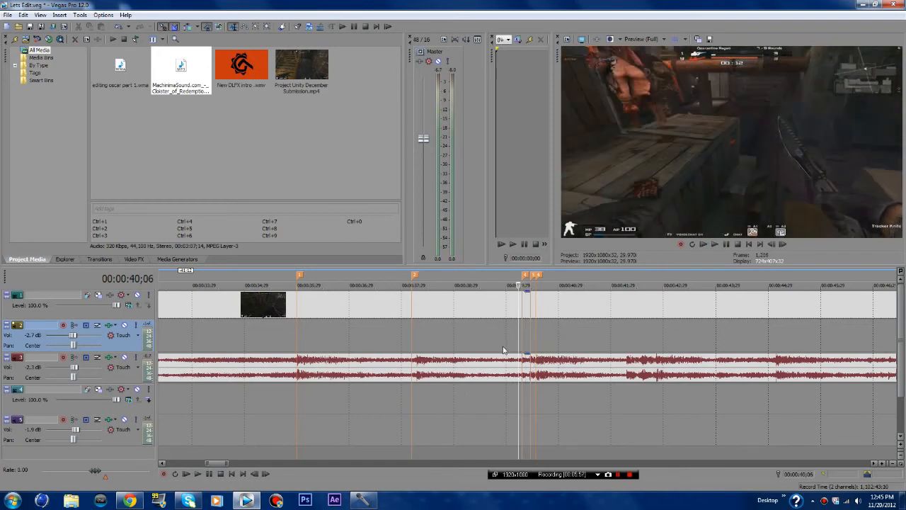
- Play from 00:00:39;27 at a normal rate of 0.09 and move the middle of the three close markers to 00:00:40;12
{"action": "left_click", "coordinate": [502, 350]}
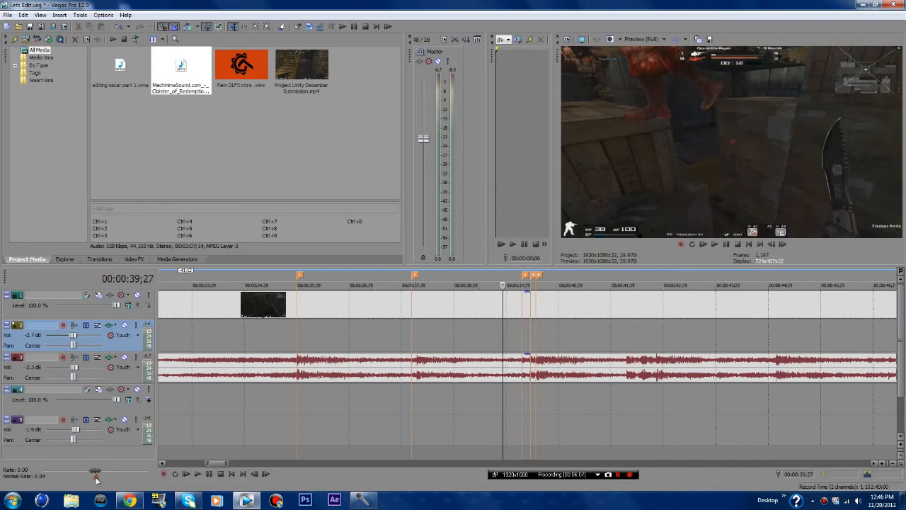
{"action": "scroll", "coordinate": [485, 397], "scroll_direction": "up", "scroll_amount": 3}
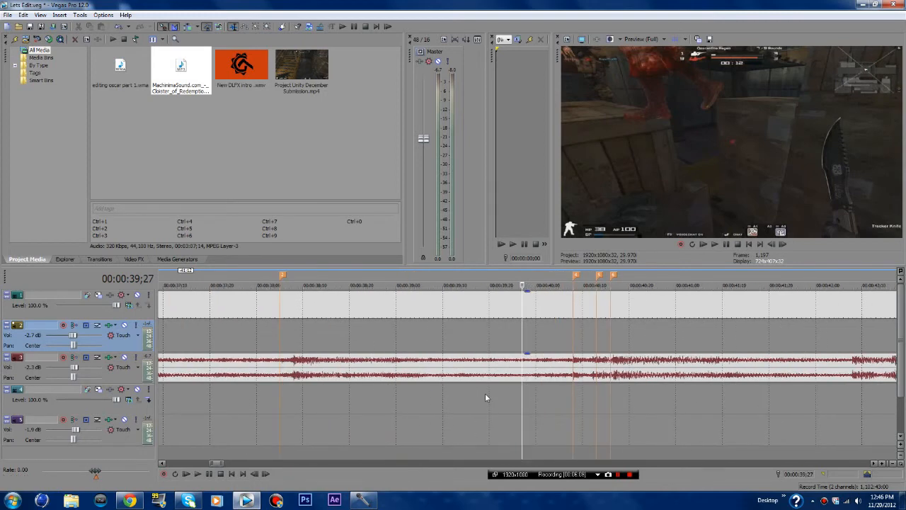
{"action": "key", "text": "space"}
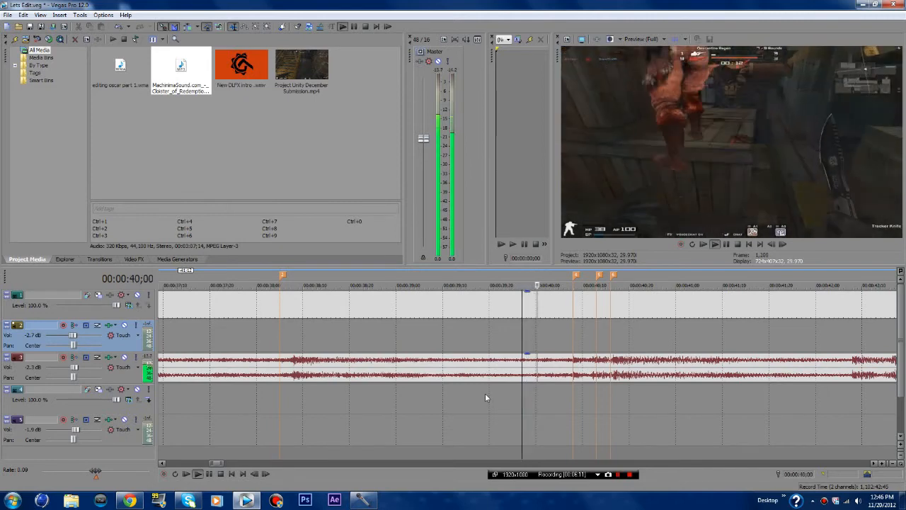
{"action": "left_click", "coordinate": [593, 393]}
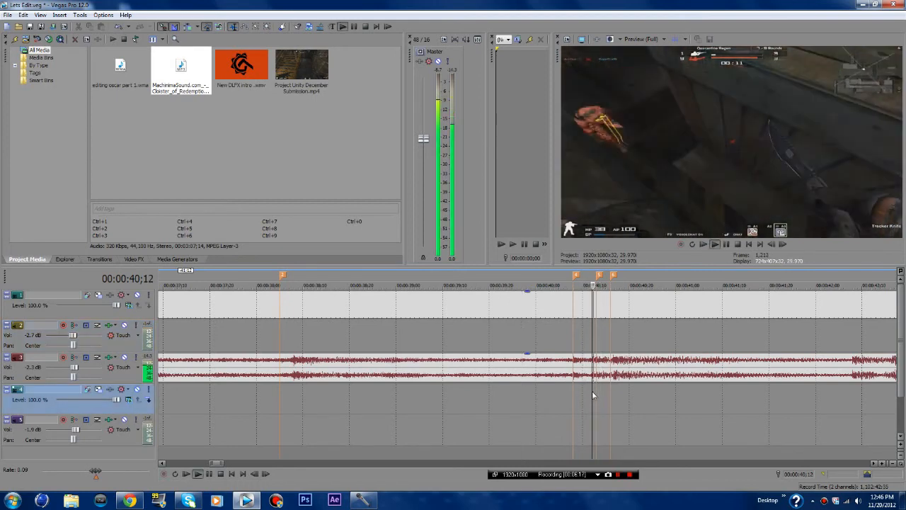
{"action": "left_click_drag", "start_coordinate": [600, 278], "coordinate": [596, 278]}
{"action": "left_click", "coordinate": [586, 401]}
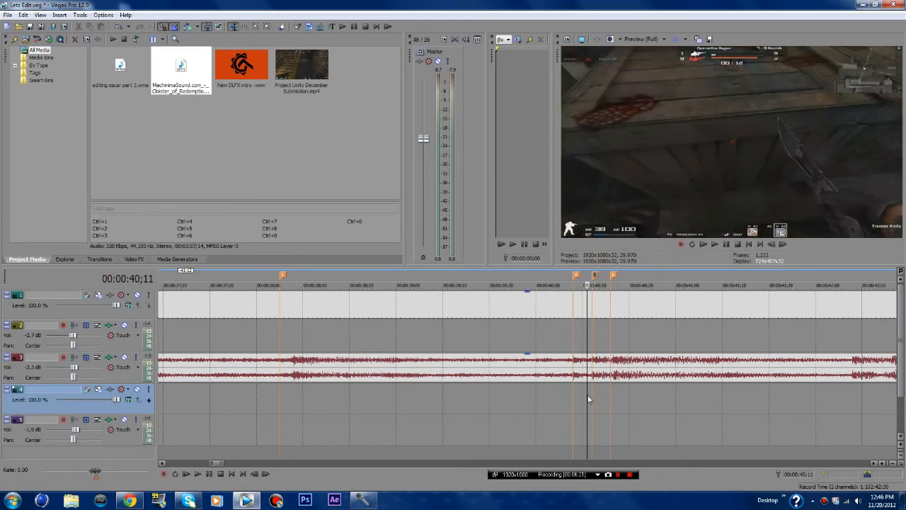
- Play slowly from 00:00:40;11 and move the last of the three close markers about one frame later, onto the beat
{"action": "scroll", "coordinate": [599, 397], "scroll_direction": "up", "scroll_amount": 3}
{"action": "key", "text": "space"}
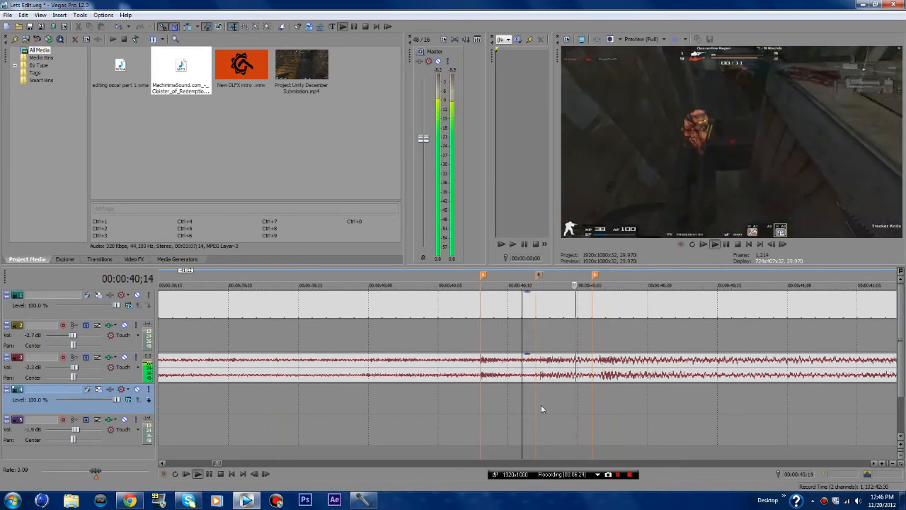
{"action": "key", "text": "Return"}
{"action": "key", "text": "Left"}
{"action": "key", "text": "Left"}
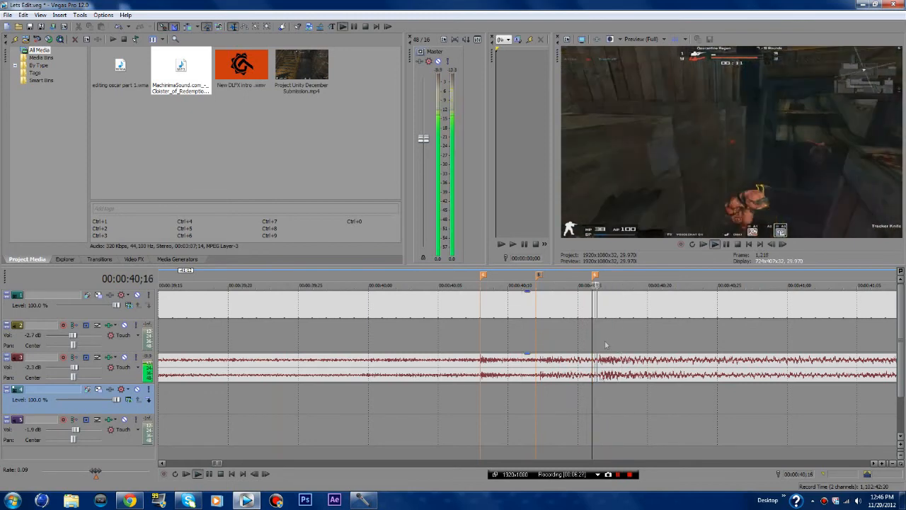
{"action": "key", "text": "Right"}
{"action": "left_click_drag", "start_coordinate": [595, 276], "coordinate": [609, 277]}
{"action": "key", "text": "space"}
- Stop the slow playback and set the normal playback rate back to 1
{"action": "scroll", "coordinate": [599, 369], "scroll_direction": "down", "scroll_amount": 4}
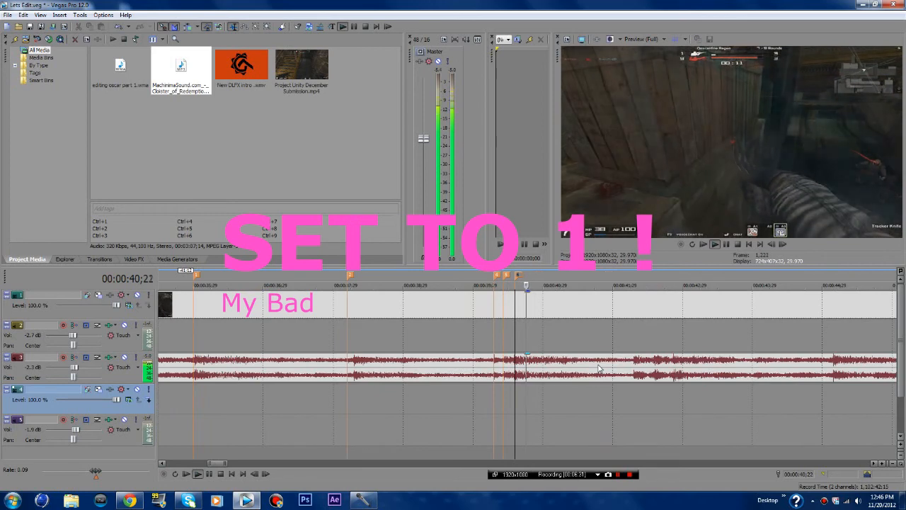
{"action": "key", "text": "Return"}
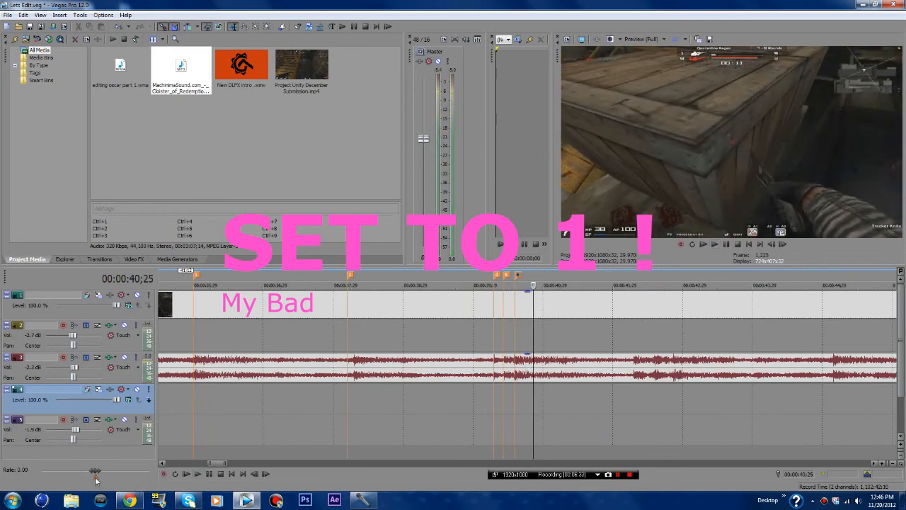
{"action": "right_click", "coordinate": [97, 473]}
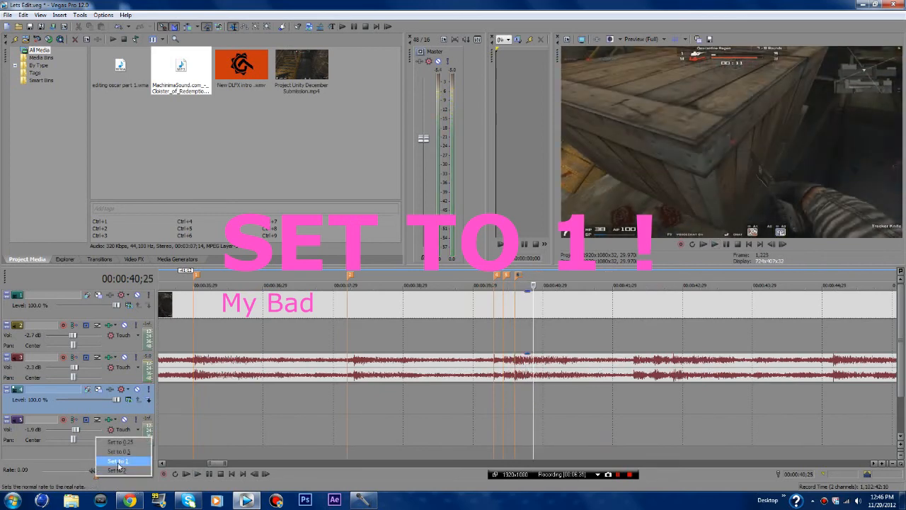
{"action": "left_click", "coordinate": [119, 461]}
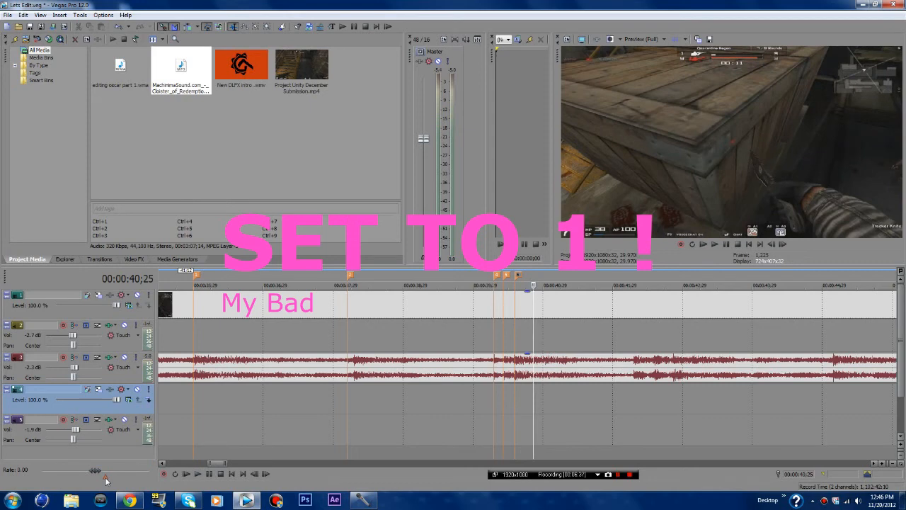
- Play the adjusted beat markers at normal speed from just before the 00:00:38;05 marker
{"action": "left_click", "coordinate": [329, 333]}
{"action": "key", "text": "space"}
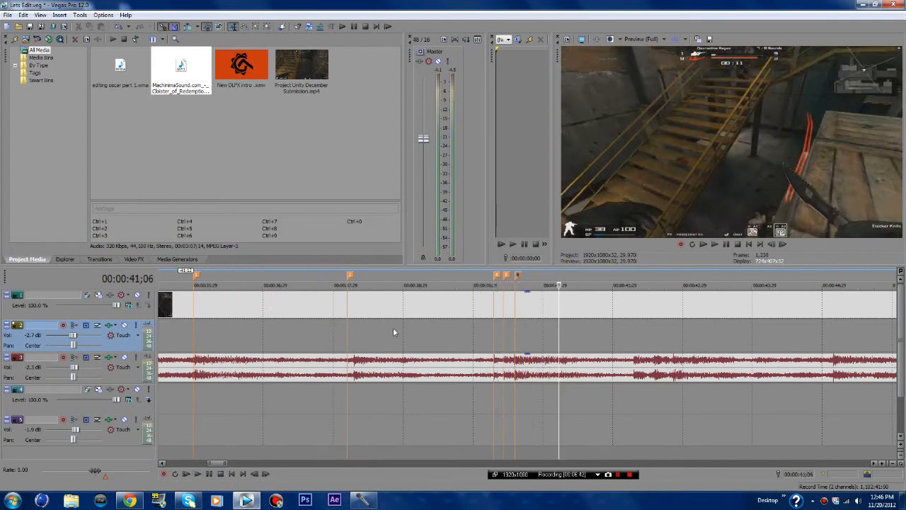
{"action": "key", "text": "space"}
- Review the marker layout across the timeline and check the gameplay frame at the 00:00:40;08 marker
{"action": "scroll", "coordinate": [497, 338], "scroll_direction": "down", "scroll_amount": 5}
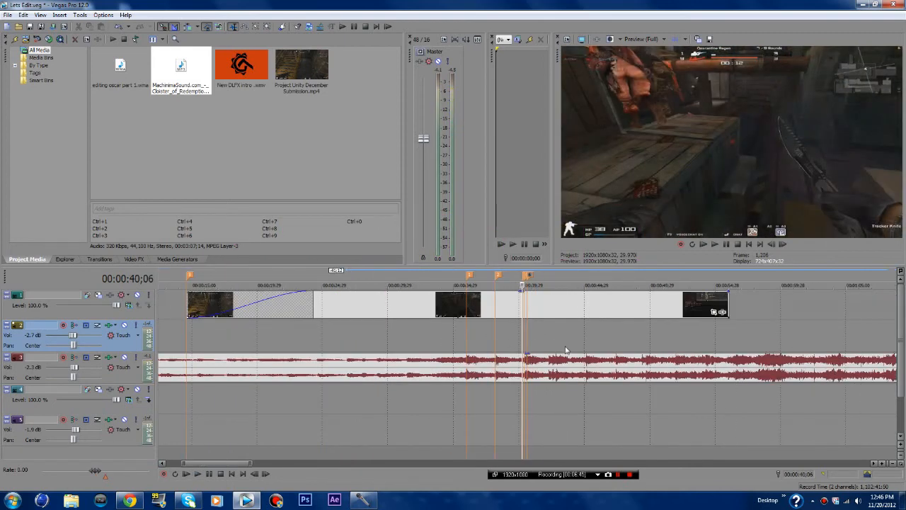
{"action": "scroll", "coordinate": [558, 374], "scroll_direction": "down", "scroll_amount": 5}
{"action": "scroll", "coordinate": [491, 383], "scroll_direction": "up", "scroll_amount": 8}
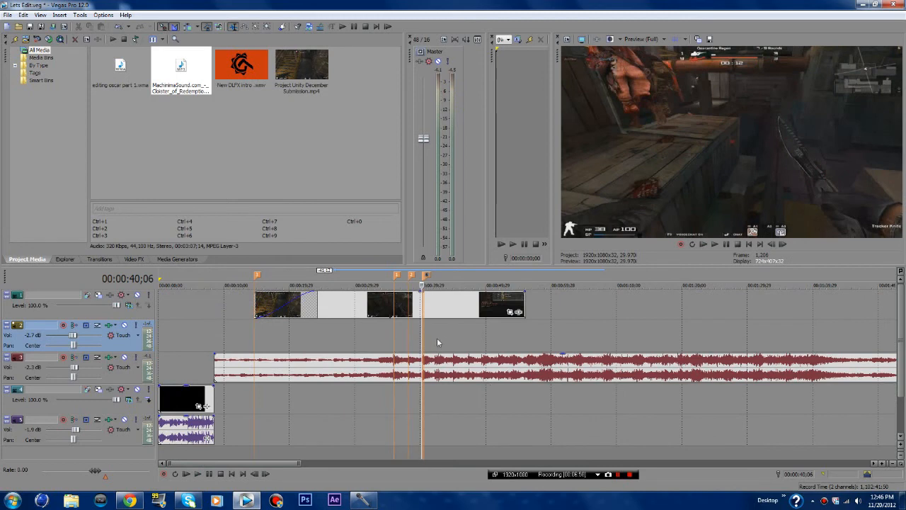
{"action": "scroll", "coordinate": [472, 345], "scroll_direction": "up", "scroll_amount": 3}
{"action": "left_click", "coordinate": [527, 334]}
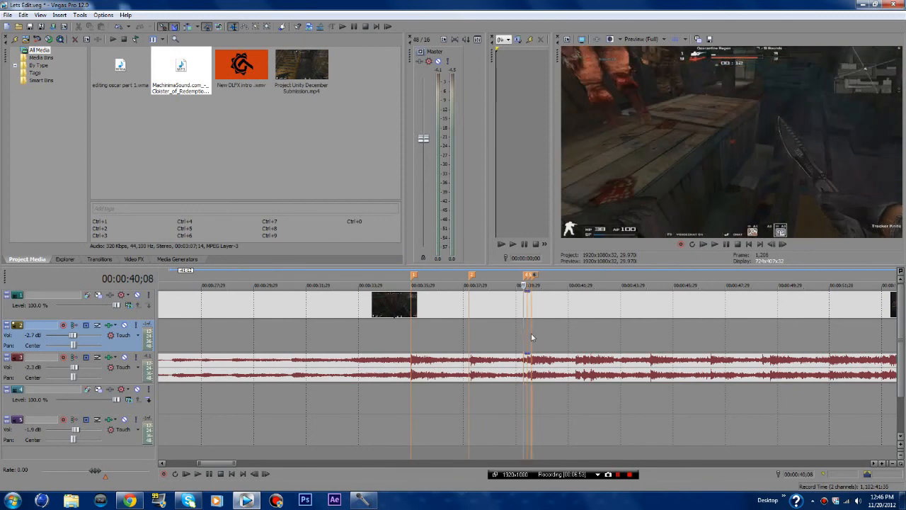
- Check the gameplay frames at the beat markers and place the playhead at the 00:00:38;05 marker
{"action": "left_click", "coordinate": [532, 334]}
{"action": "left_click", "coordinate": [528, 333]}
{"action": "left_click", "coordinate": [468, 335]}
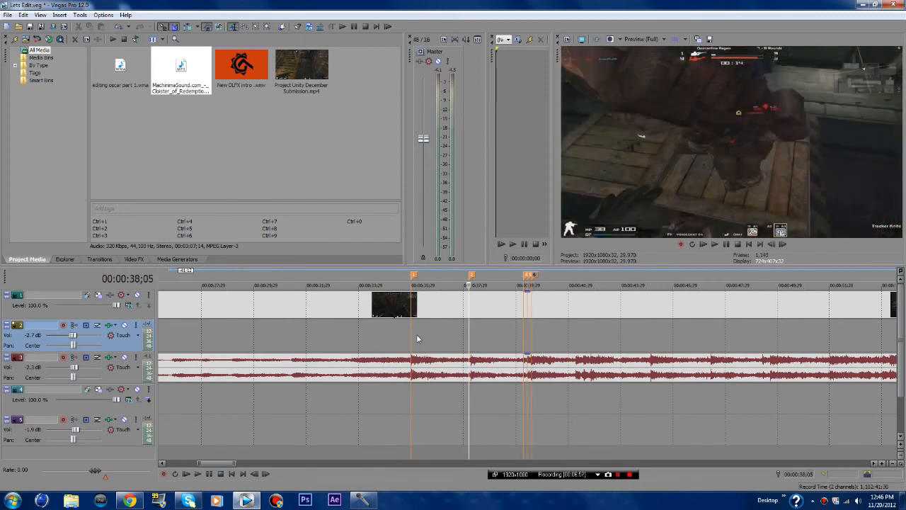
{"action": "left_click", "coordinate": [411, 338]}
{"action": "scroll", "coordinate": [411, 305], "scroll_direction": "down", "scroll_amount": 3}
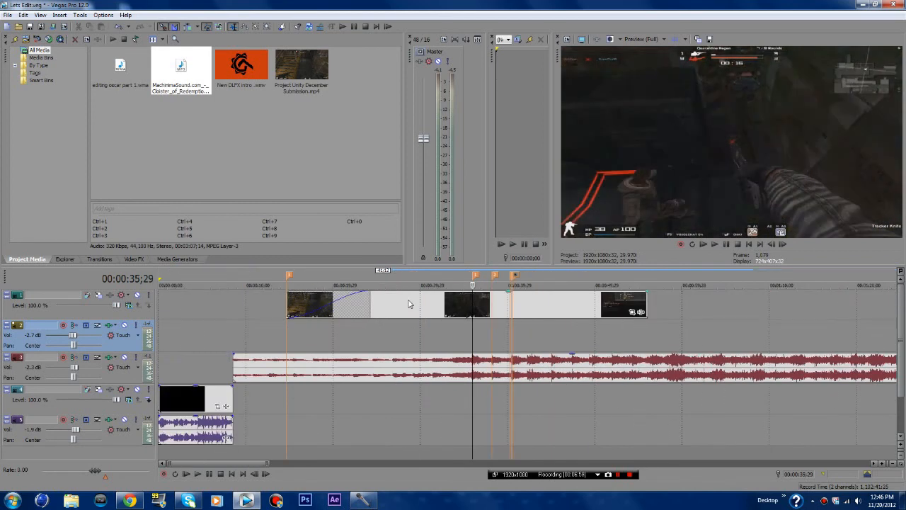
{"action": "left_click", "coordinate": [492, 315]}
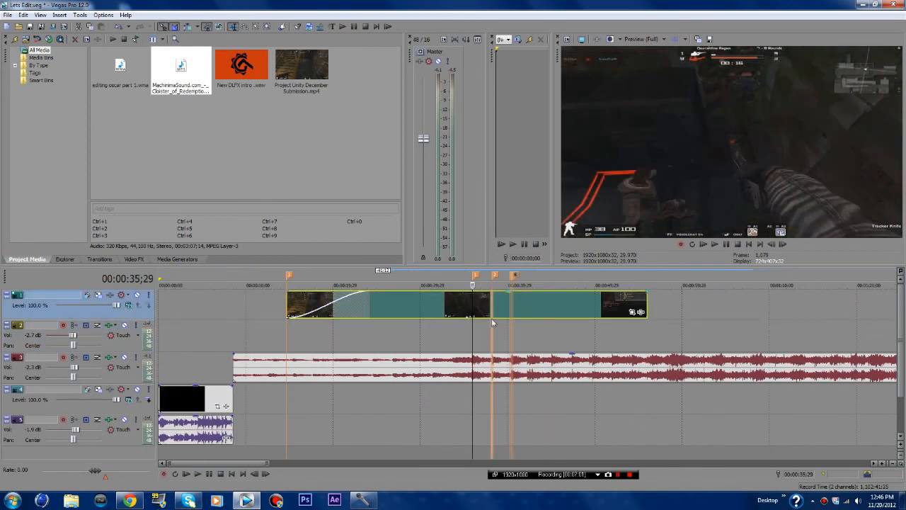
{"action": "left_click", "coordinate": [491, 330]}
- Browse the available transitions and video effects, and show the Color Corrector presets
{"action": "left_click", "coordinate": [100, 259]}
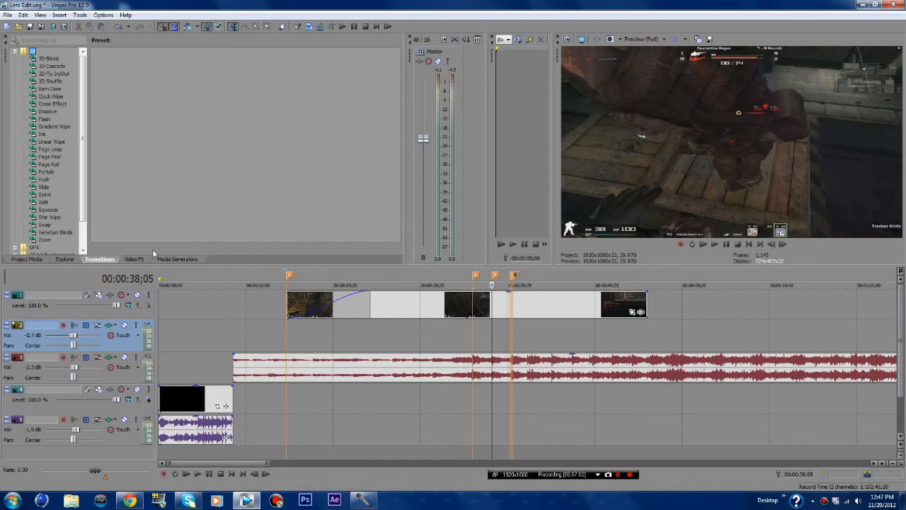
{"action": "left_click", "coordinate": [134, 259]}
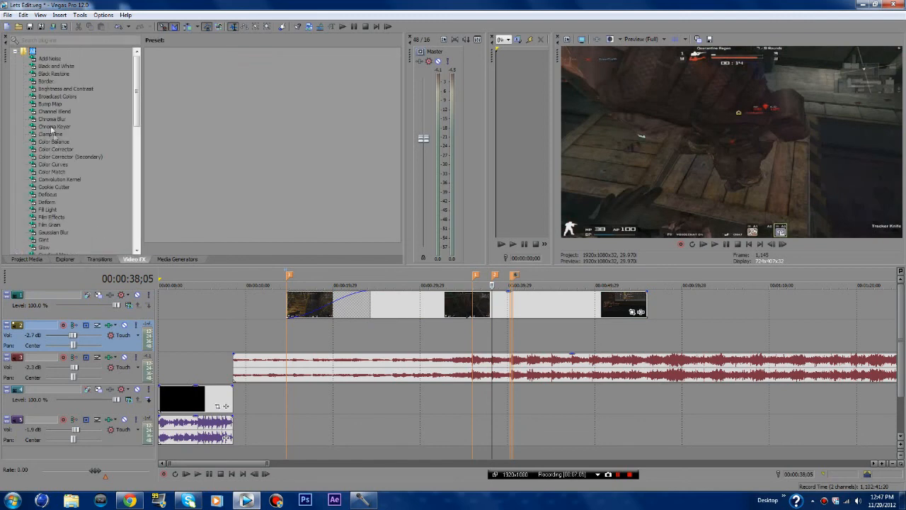
{"action": "left_click", "coordinate": [48, 142]}
{"action": "left_click", "coordinate": [50, 150]}
- Open Event Pan/Crop for the gameplay clip, view its crop frame at the 00:00:38;05 marker, and close it
{"action": "left_click", "coordinate": [632, 312]}
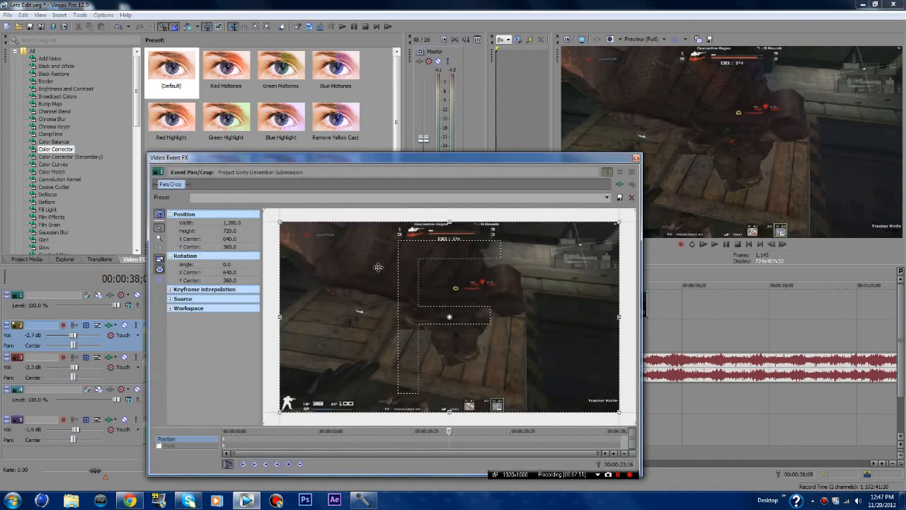
{"action": "scroll", "coordinate": [378, 268], "scroll_direction": "down", "scroll_amount": 1}
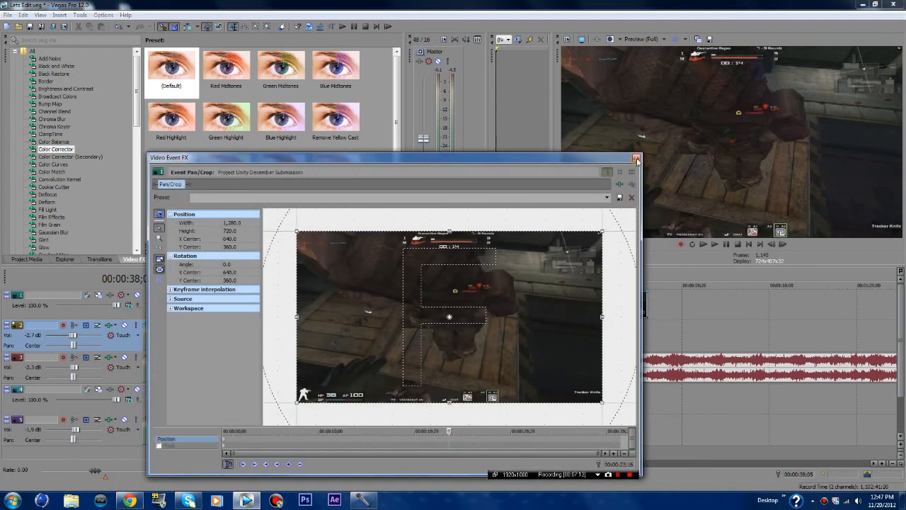
{"action": "left_click", "coordinate": [636, 159]}
- Check the gameplay frame at the middle of the three close markers, at 00:00:40;12
{"action": "scroll", "coordinate": [563, 381], "scroll_direction": "up", "scroll_amount": 5}
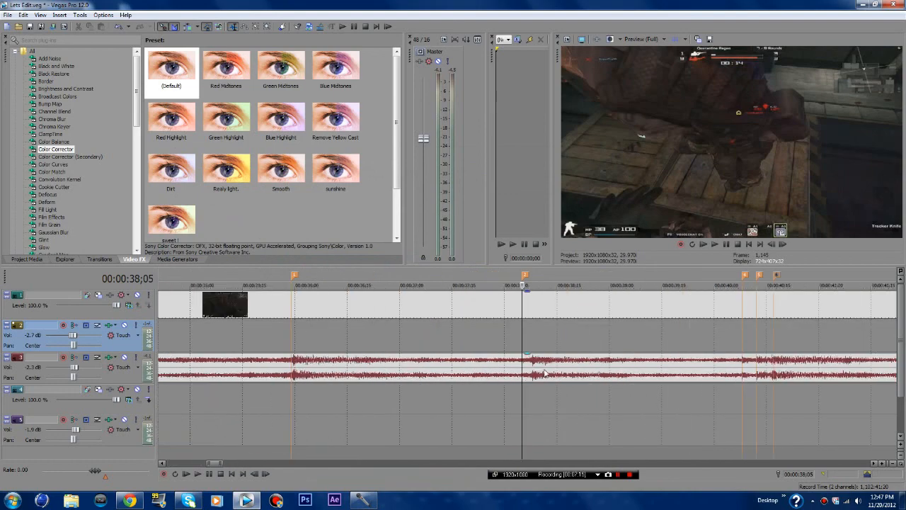
{"action": "left_click", "coordinate": [737, 329]}
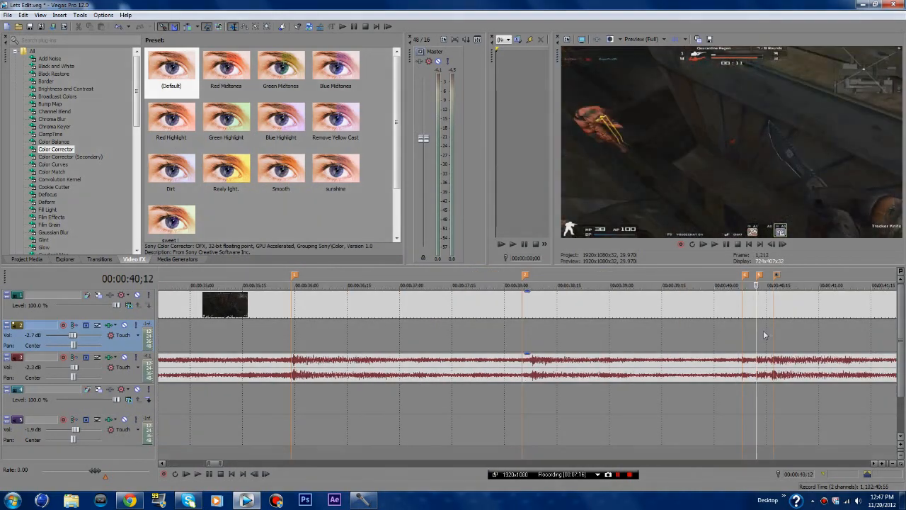